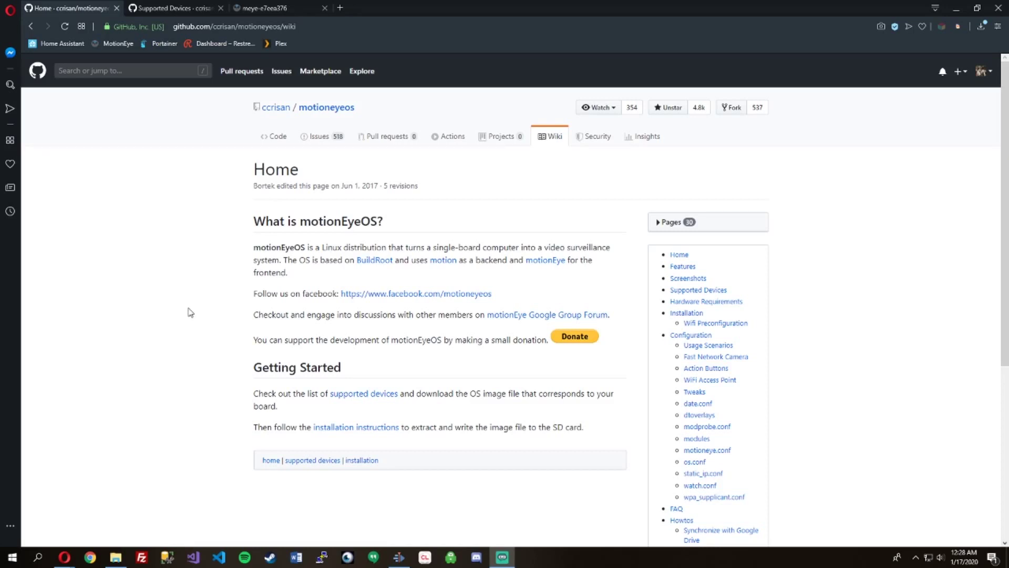
- Open the Usage Scenarios page from the wiki's Configuration sidebar
{"action": "left_click", "coordinate": [706, 345]}
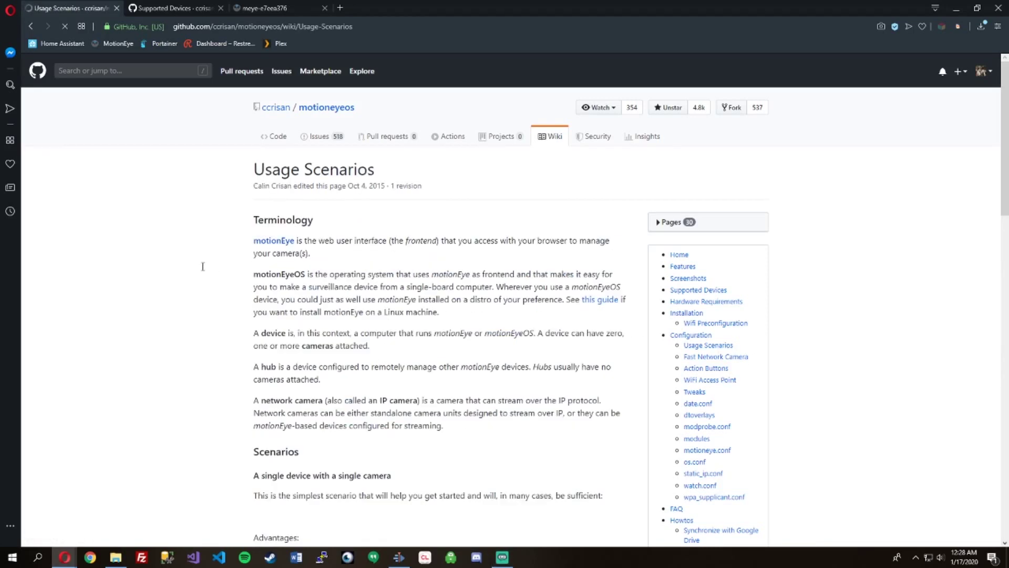
{"action": "scroll", "coordinate": [178, 273], "scroll_direction": "down", "scroll_amount": 7}
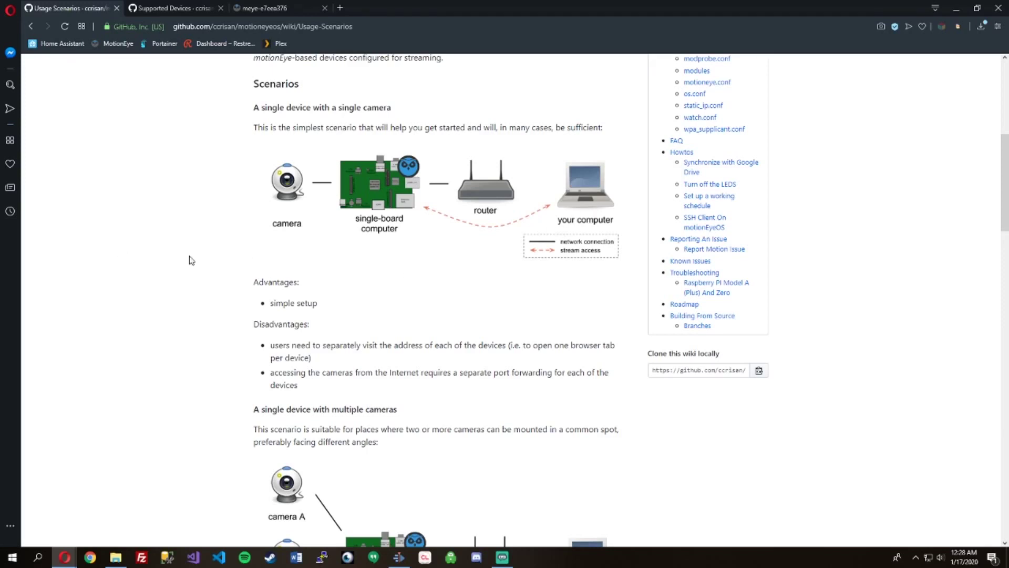
{"action": "scroll", "coordinate": [441, 270], "scroll_direction": "up", "scroll_amount": 8}
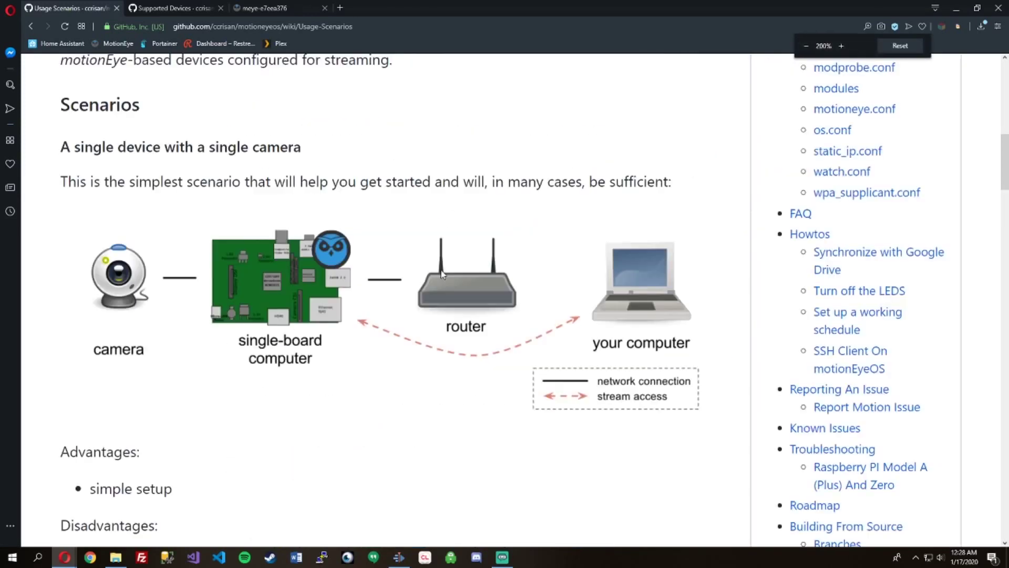
{"action": "scroll", "coordinate": [441, 270], "scroll_direction": "down", "scroll_amount": 2}
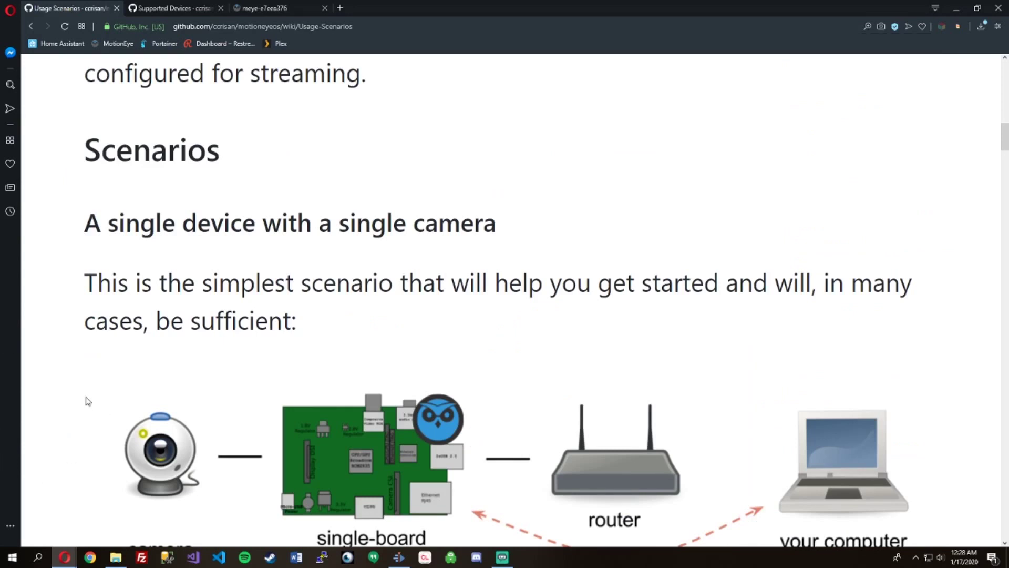
{"action": "scroll", "coordinate": [88, 401], "scroll_direction": "down", "scroll_amount": 3}
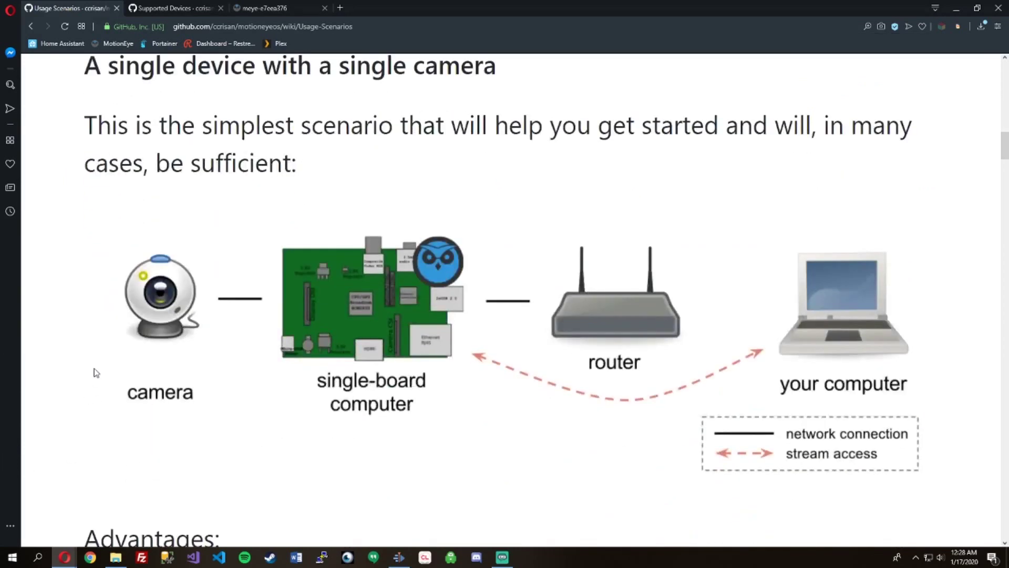
{"action": "scroll", "coordinate": [96, 372], "scroll_direction": "down", "scroll_amount": 7}
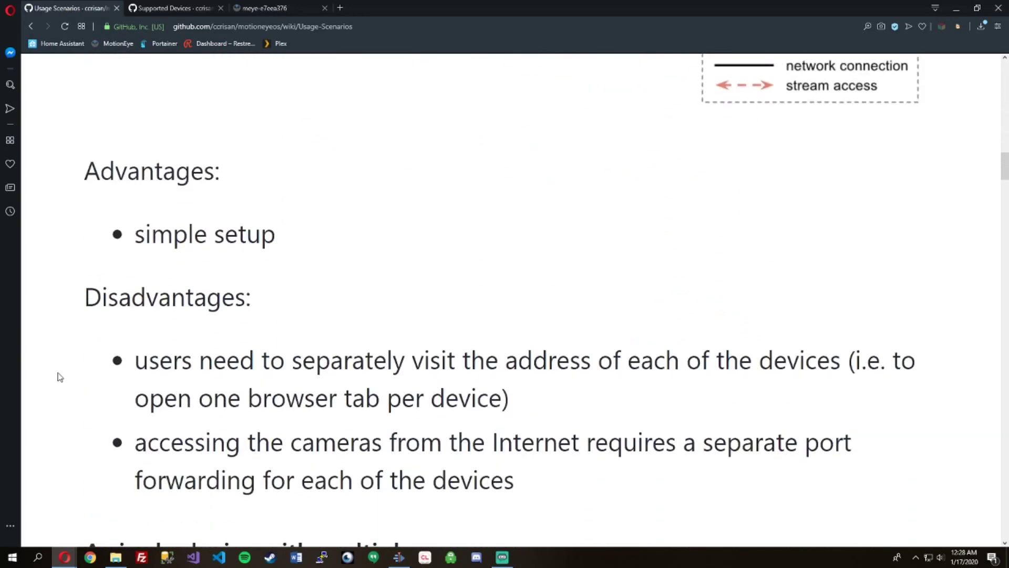
{"action": "scroll", "coordinate": [59, 377], "scroll_direction": "down", "scroll_amount": 2}
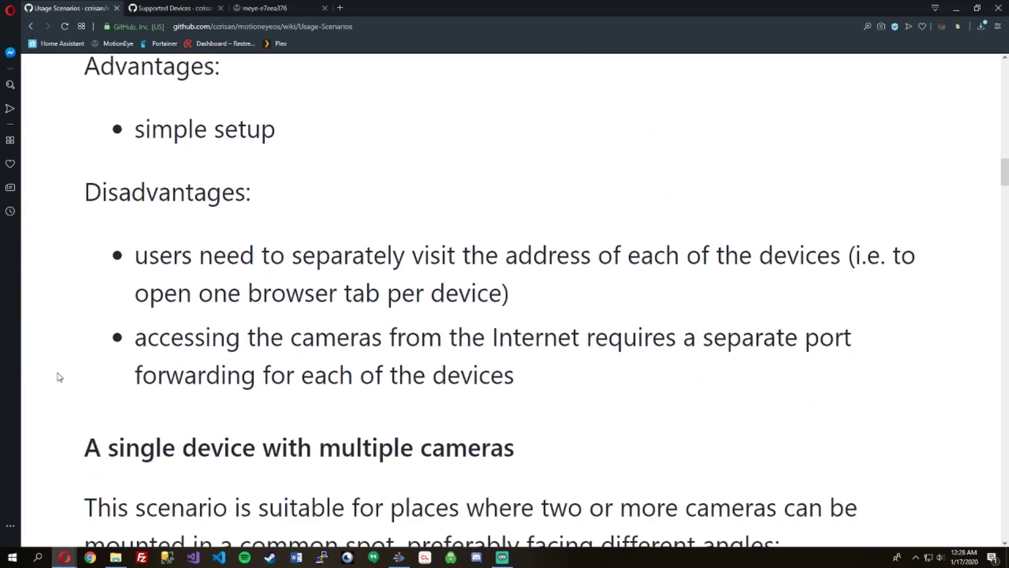
{"action": "scroll", "coordinate": [59, 377], "scroll_direction": "down", "scroll_amount": 7}
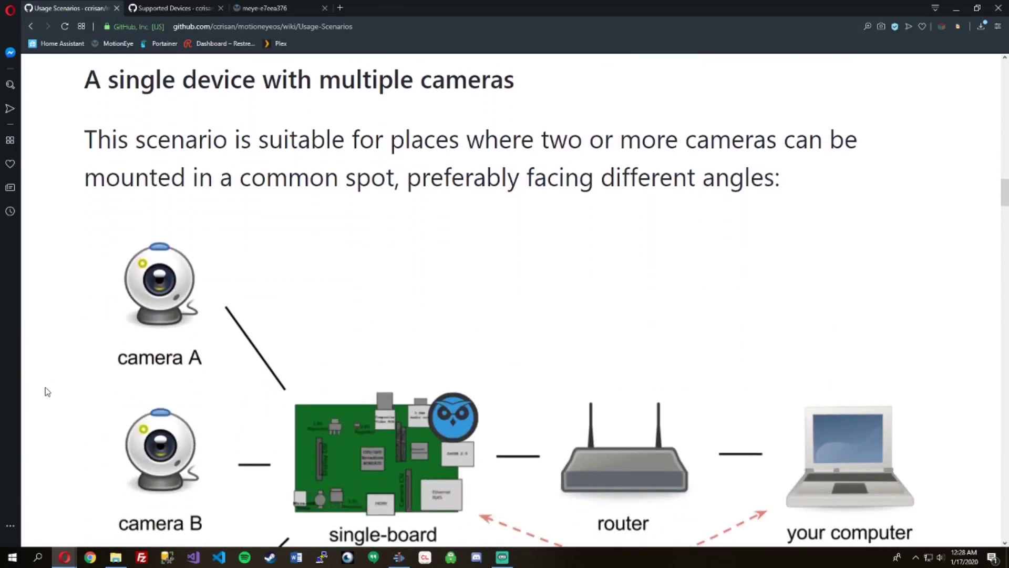
{"action": "scroll", "coordinate": [58, 362], "scroll_direction": "down", "scroll_amount": 4}
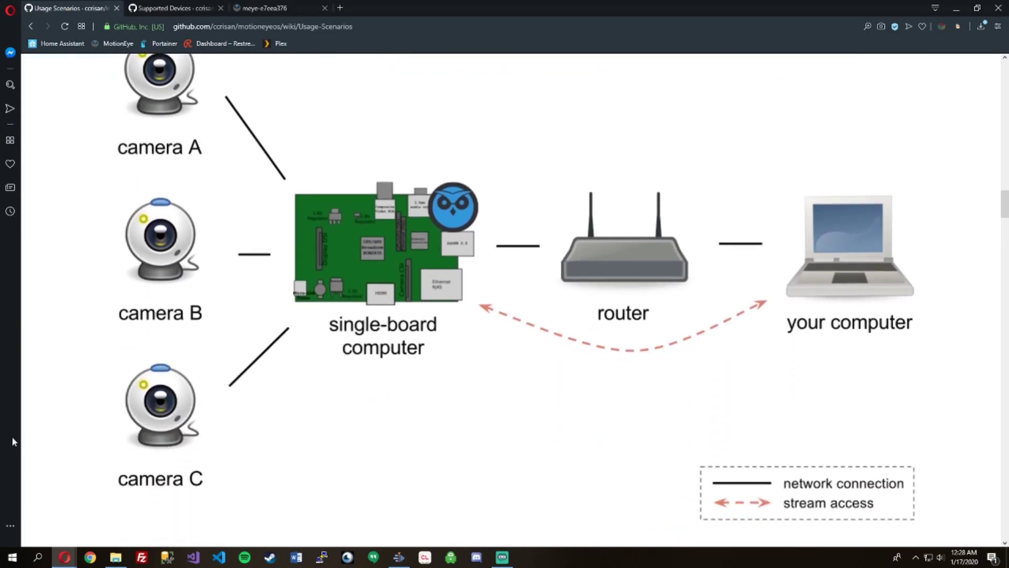
{"action": "scroll", "coordinate": [527, 313], "scroll_direction": "down", "scroll_amount": 7}
{"action": "scroll", "coordinate": [529, 309], "scroll_direction": "down", "scroll_amount": 2}
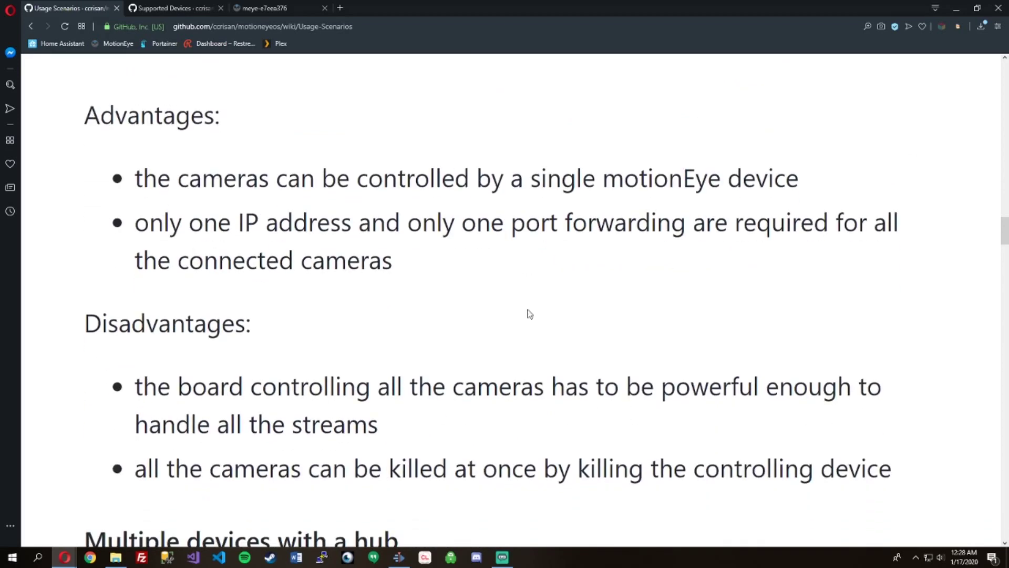
{"action": "scroll", "coordinate": [529, 313], "scroll_direction": "down", "scroll_amount": 8}
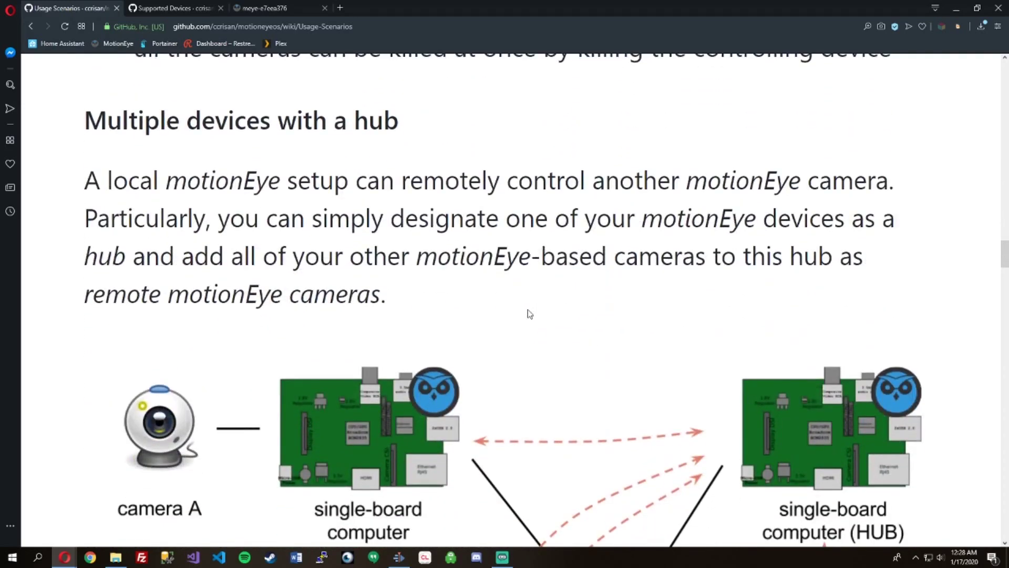
{"action": "scroll", "coordinate": [530, 314], "scroll_direction": "down", "scroll_amount": 2}
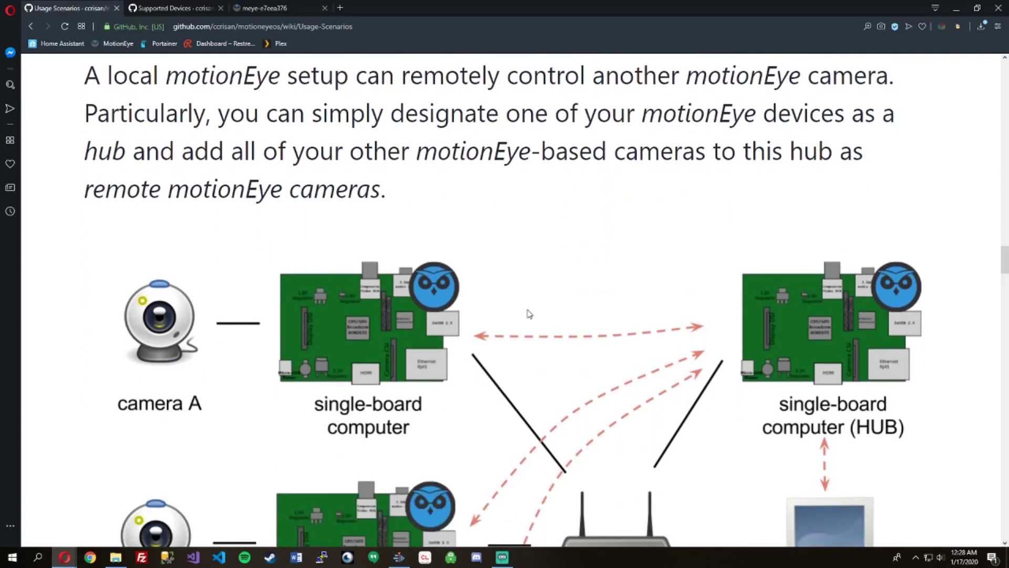
{"action": "scroll", "coordinate": [530, 314], "scroll_direction": "down", "scroll_amount": 4}
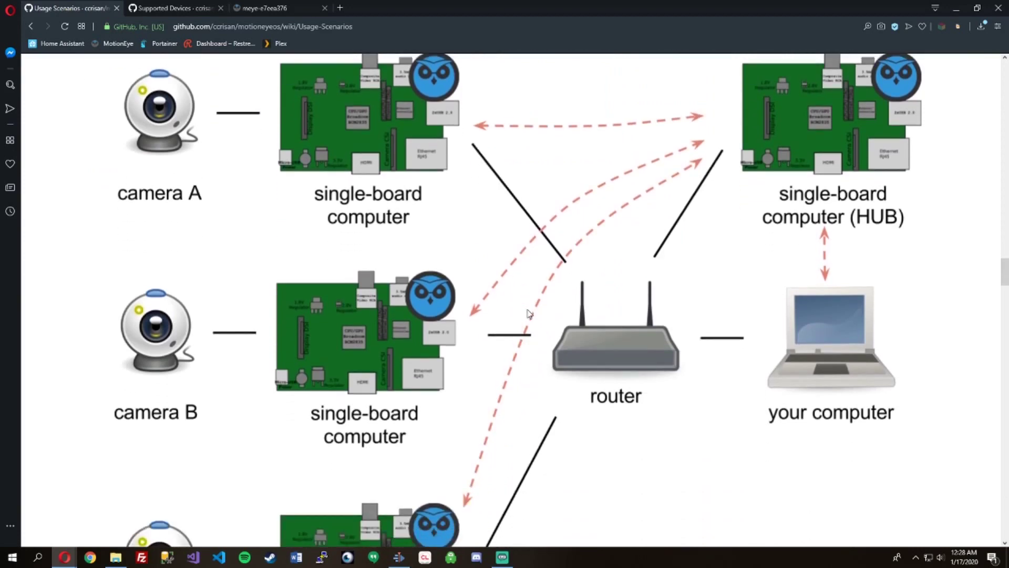
{"action": "scroll", "coordinate": [529, 313], "scroll_direction": "up", "scroll_amount": 1}
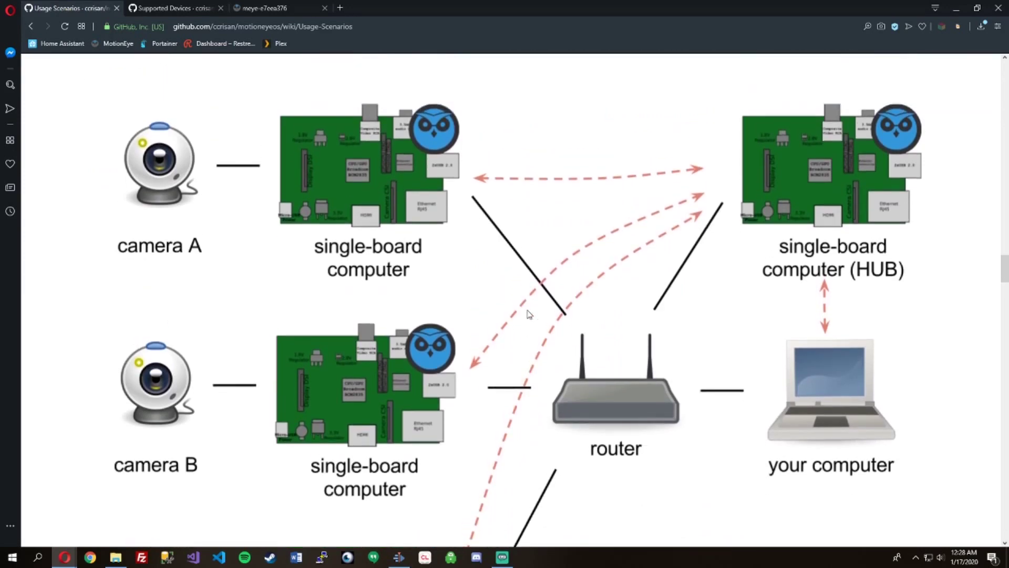
{"action": "scroll", "coordinate": [529, 314], "scroll_direction": "down", "scroll_amount": 6}
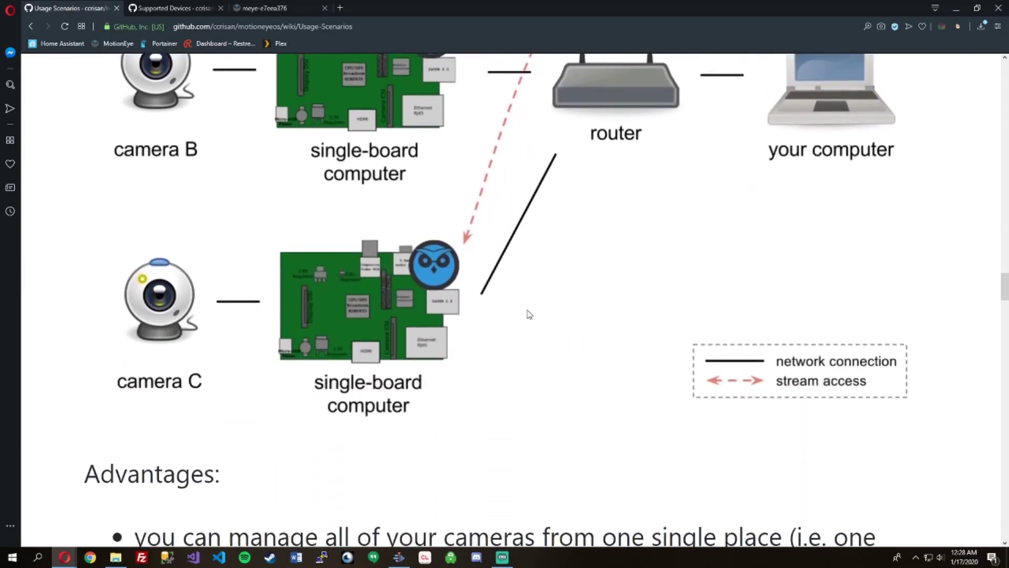
{"action": "scroll", "coordinate": [529, 314], "scroll_direction": "up", "scroll_amount": 1}
{"action": "scroll", "coordinate": [529, 314], "scroll_direction": "up", "scroll_amount": 2}
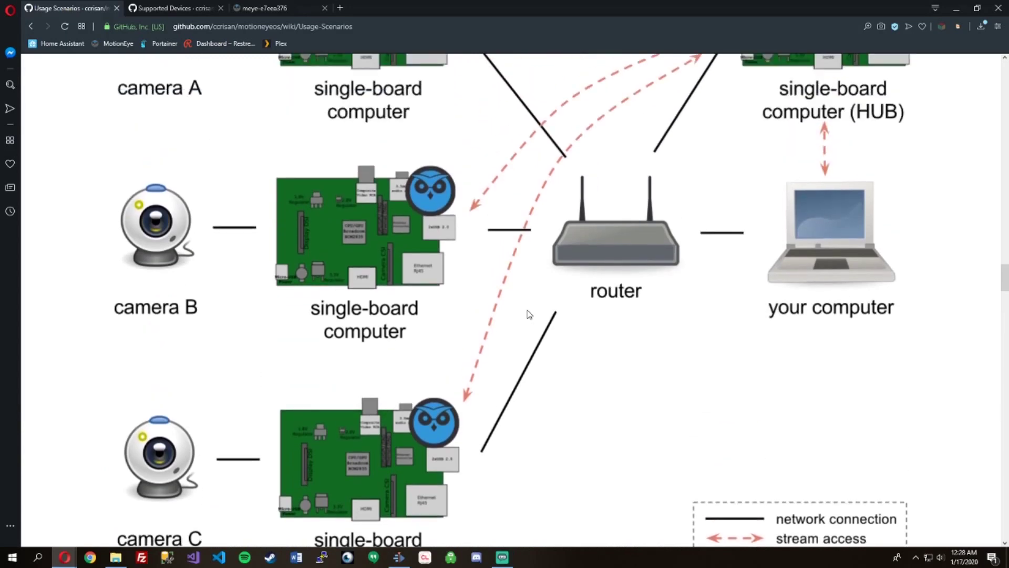
{"action": "scroll", "coordinate": [529, 313], "scroll_direction": "up", "scroll_amount": 1}
{"action": "scroll", "coordinate": [529, 314], "scroll_direction": "down", "scroll_amount": 12}
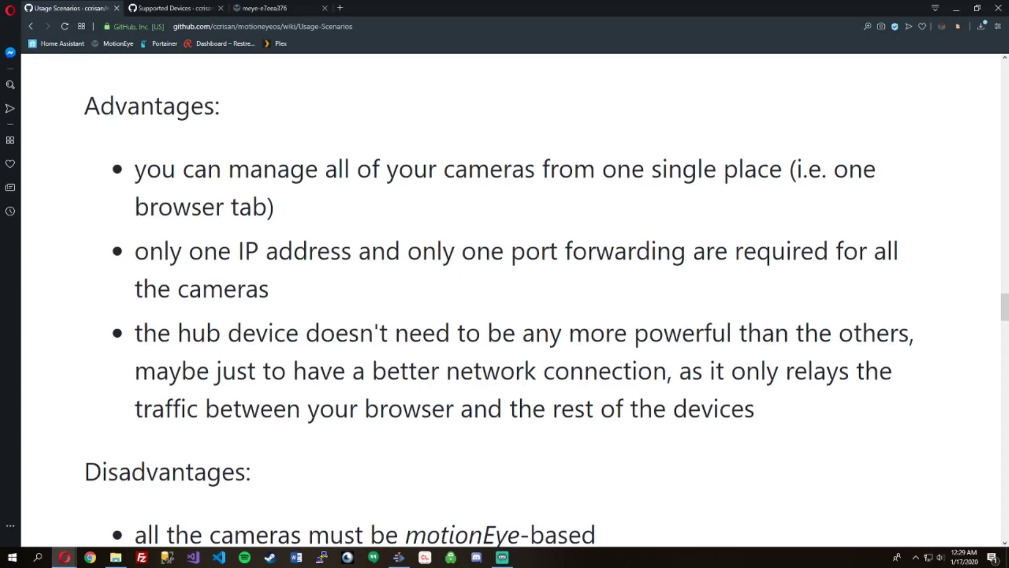
{"action": "scroll", "coordinate": [987, 277], "scroll_direction": "down", "scroll_amount": 5}
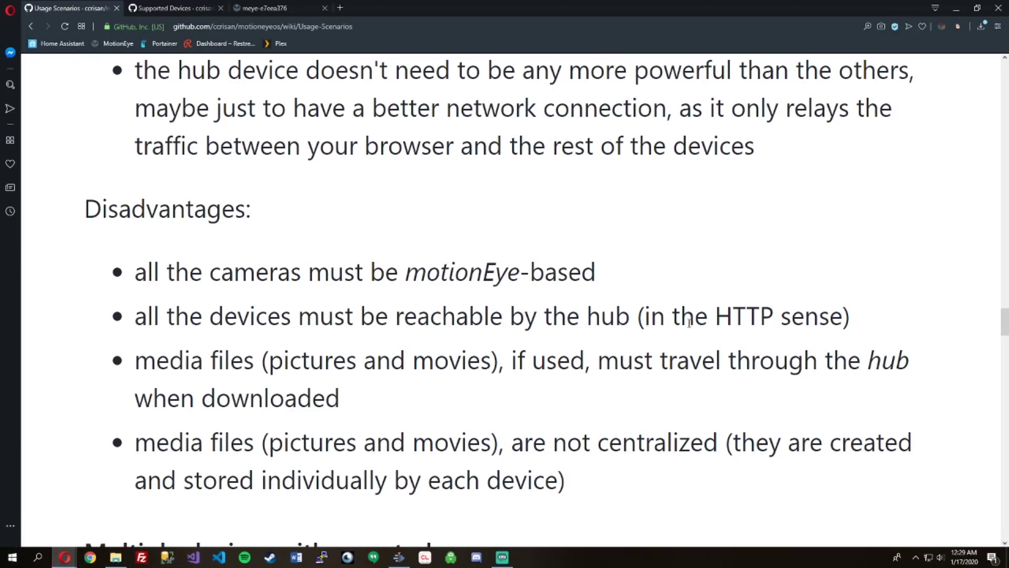
{"action": "scroll", "coordinate": [588, 304], "scroll_direction": "down", "scroll_amount": 7}
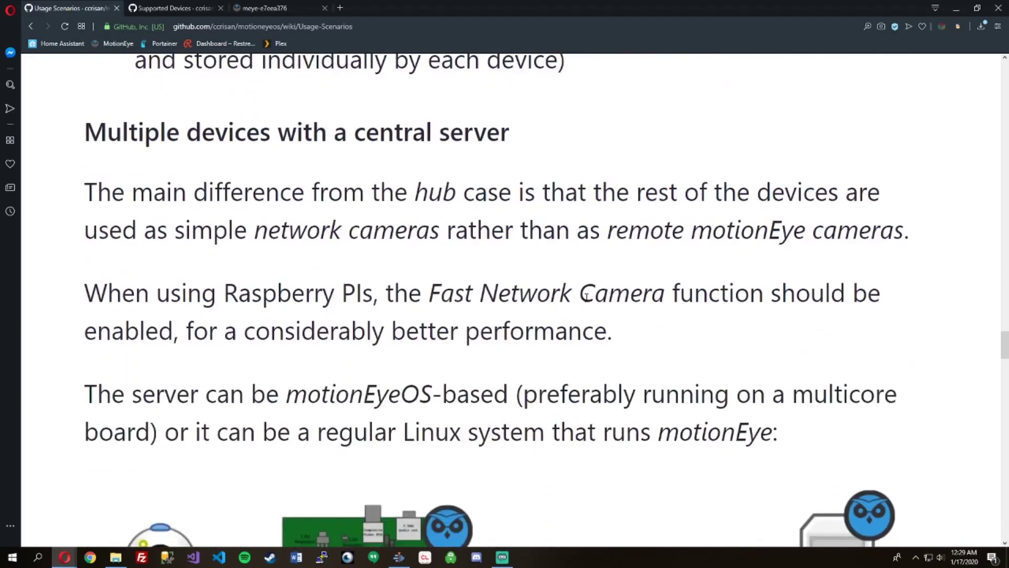
- Scroll through the Usage Scenarios page, then reset the browser zoom back to 100%
{"action": "scroll", "coordinate": [588, 323], "scroll_direction": "down", "scroll_amount": 2}
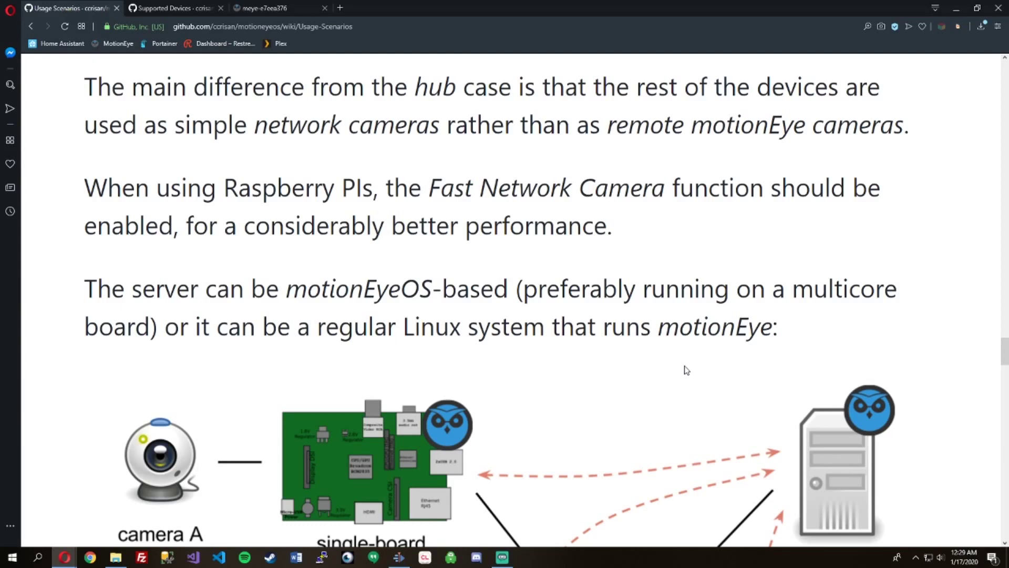
{"action": "scroll", "coordinate": [687, 370], "scroll_direction": "down", "scroll_amount": 4}
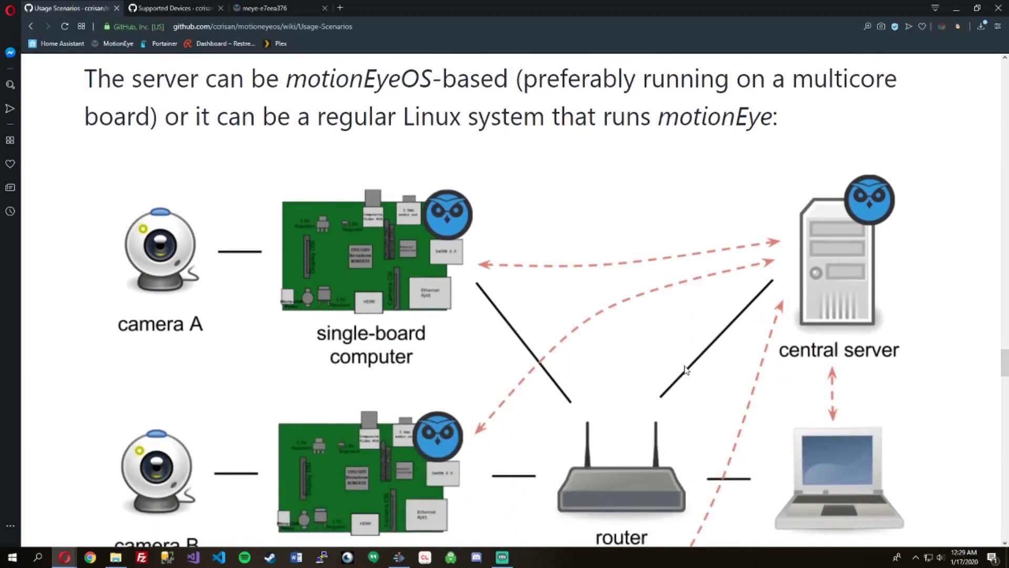
{"action": "scroll", "coordinate": [687, 370], "scroll_direction": "down", "scroll_amount": 1, "text": "ctrl"}
{"action": "scroll", "coordinate": [686, 370], "scroll_direction": "up", "scroll_amount": 2, "text": "ctrl"}
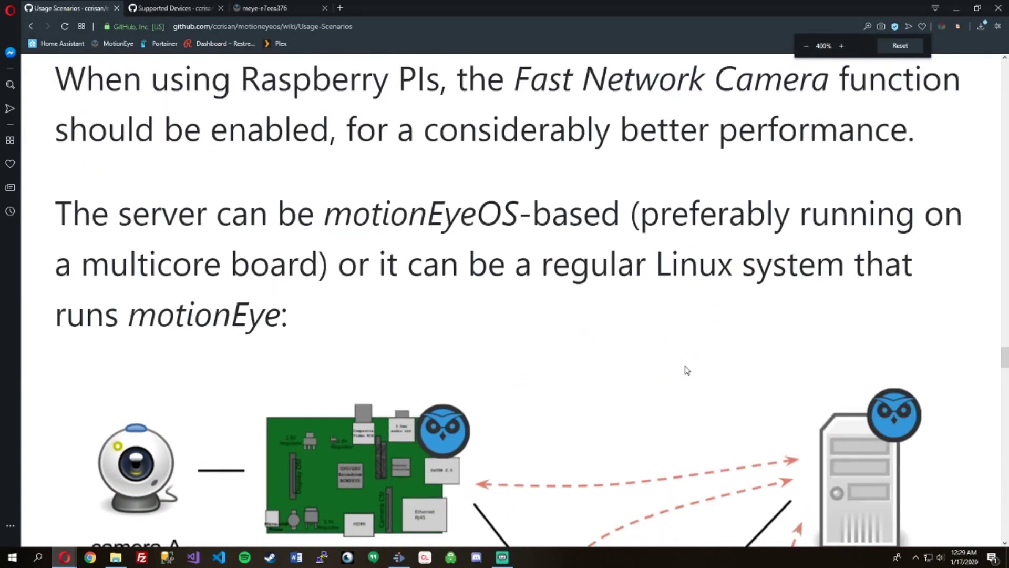
{"action": "scroll", "coordinate": [686, 370], "scroll_direction": "down", "scroll_amount": 4, "text": "ctrl"}
{"action": "scroll", "coordinate": [686, 370], "scroll_direction": "down", "scroll_amount": 5}
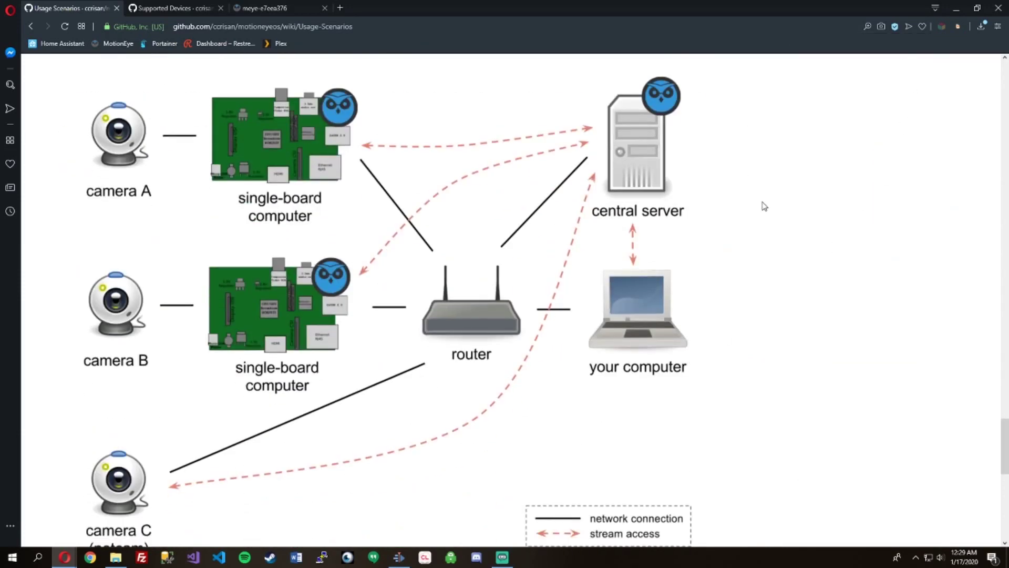
{"action": "scroll", "coordinate": [764, 210], "scroll_direction": "down", "scroll_amount": 3}
{"action": "scroll", "coordinate": [764, 209], "scroll_direction": "up", "scroll_amount": 4}
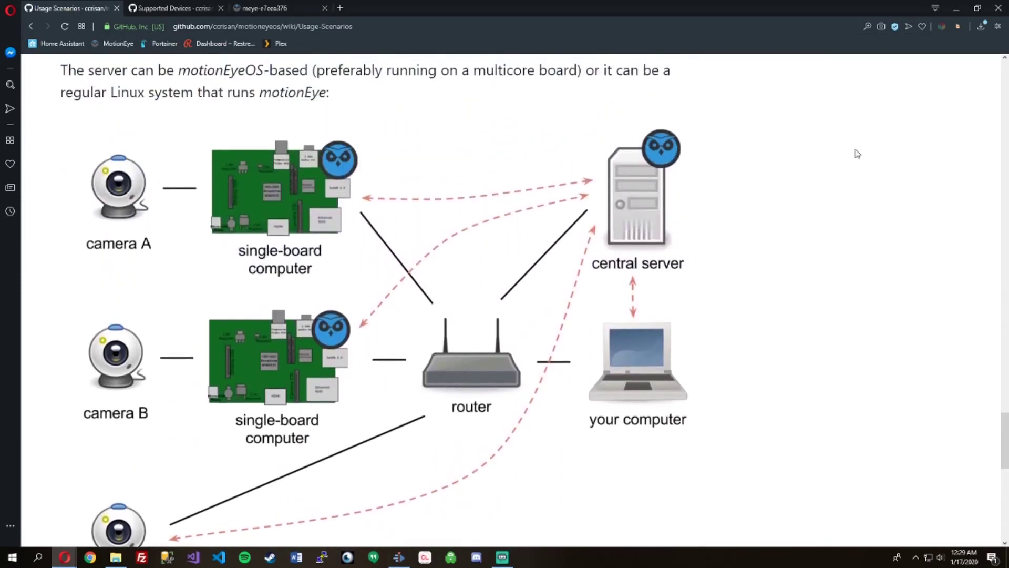
{"action": "scroll", "coordinate": [846, 167], "scroll_direction": "down", "scroll_amount": 5}
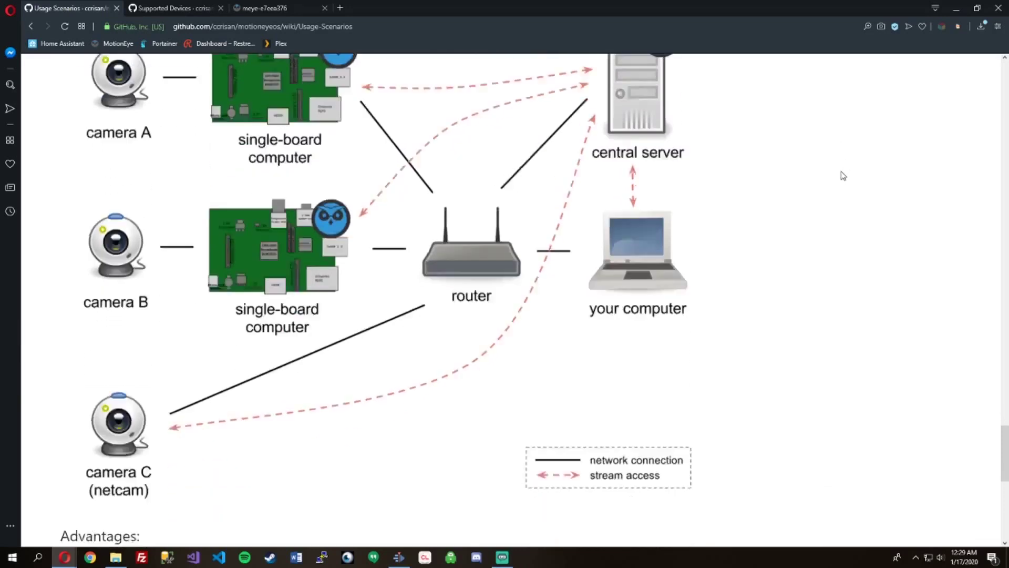
{"action": "scroll", "coordinate": [843, 175], "scroll_direction": "down", "scroll_amount": 3}
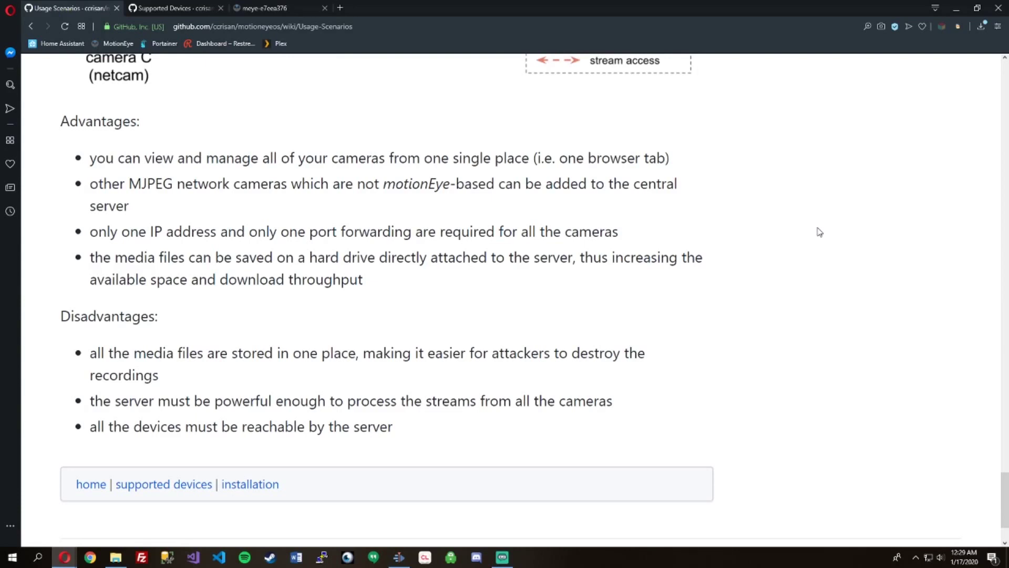
{"action": "key", "text": "ctrl+minus"}
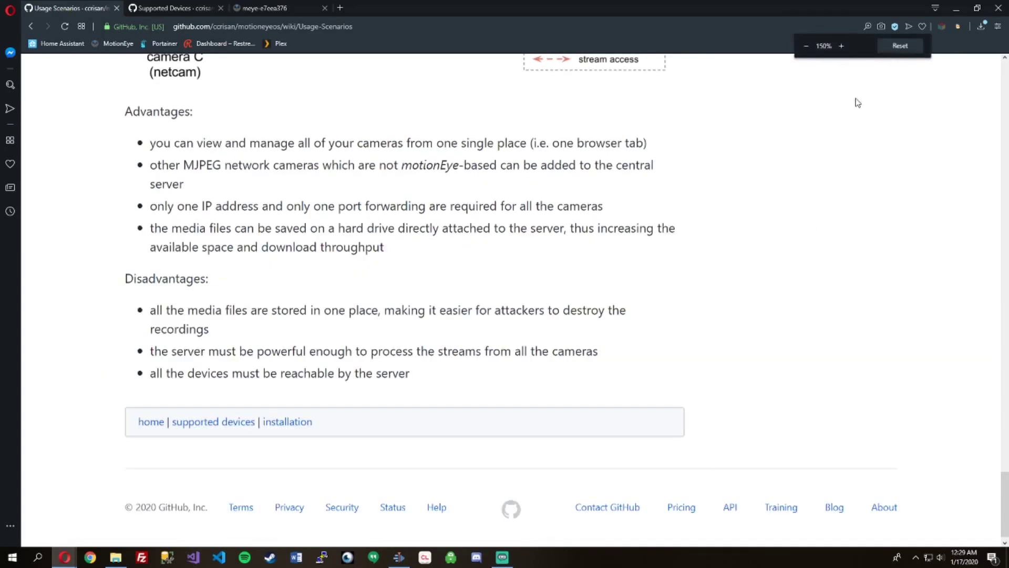
{"action": "left_click", "coordinate": [900, 46]}
- Switch to the Supported Devices tab and scroll the board list down to Raspberry Pi 4
{"action": "left_click", "coordinate": [167, 8]}
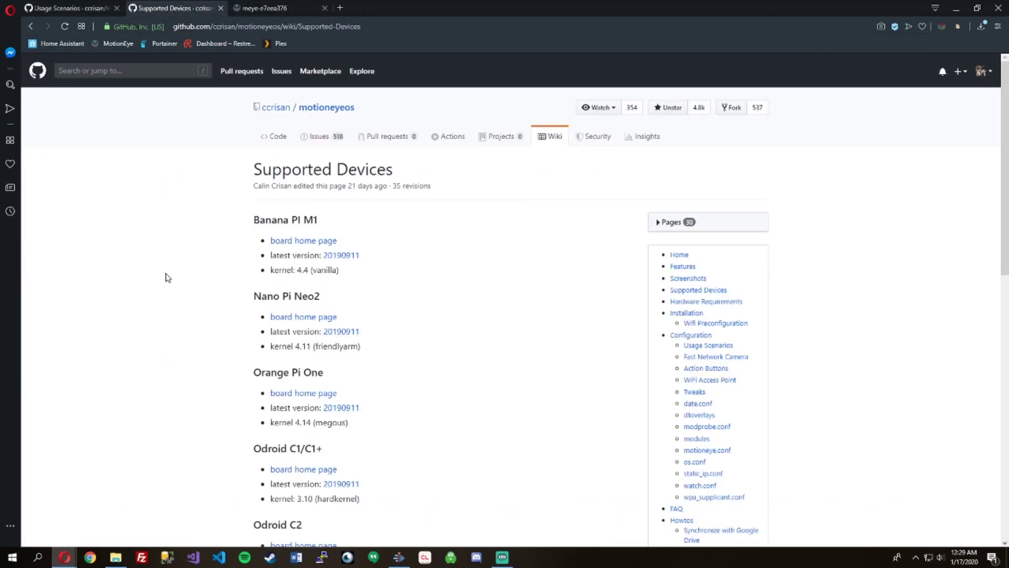
{"action": "scroll", "coordinate": [167, 278], "scroll_direction": "down", "scroll_amount": 2}
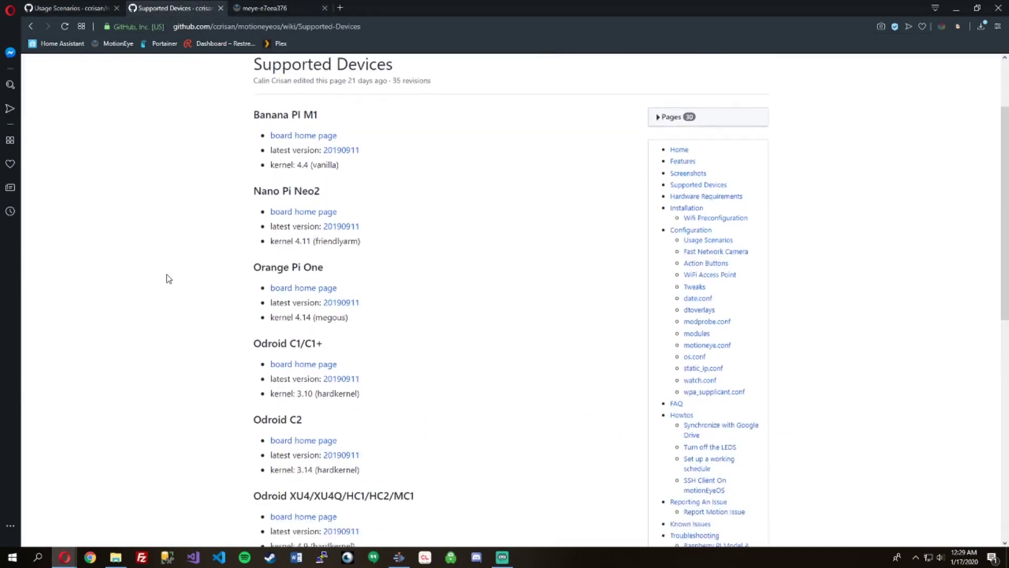
{"action": "scroll", "coordinate": [168, 279], "scroll_direction": "down", "scroll_amount": 2}
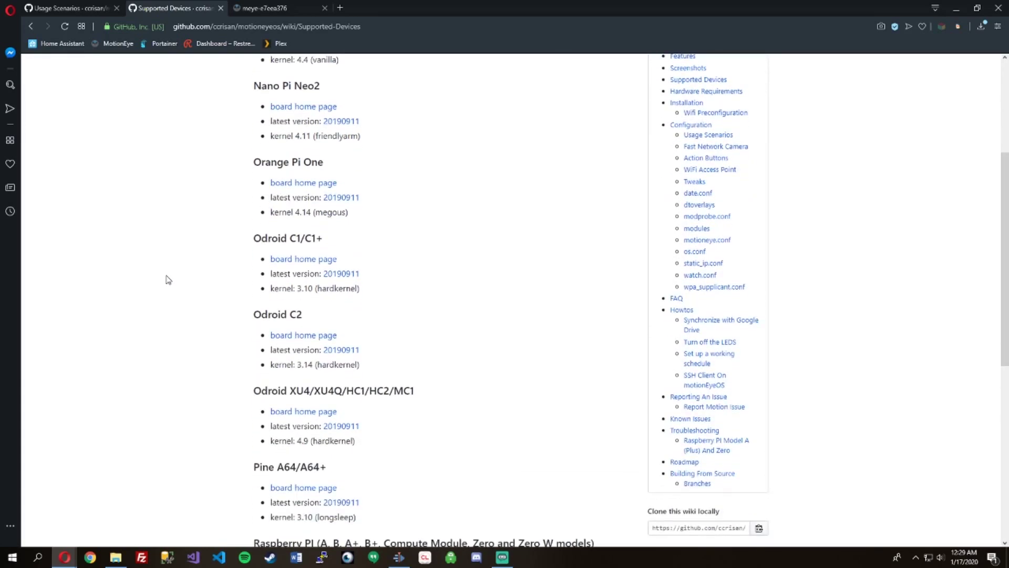
{"action": "scroll", "coordinate": [167, 280], "scroll_direction": "down", "scroll_amount": 6}
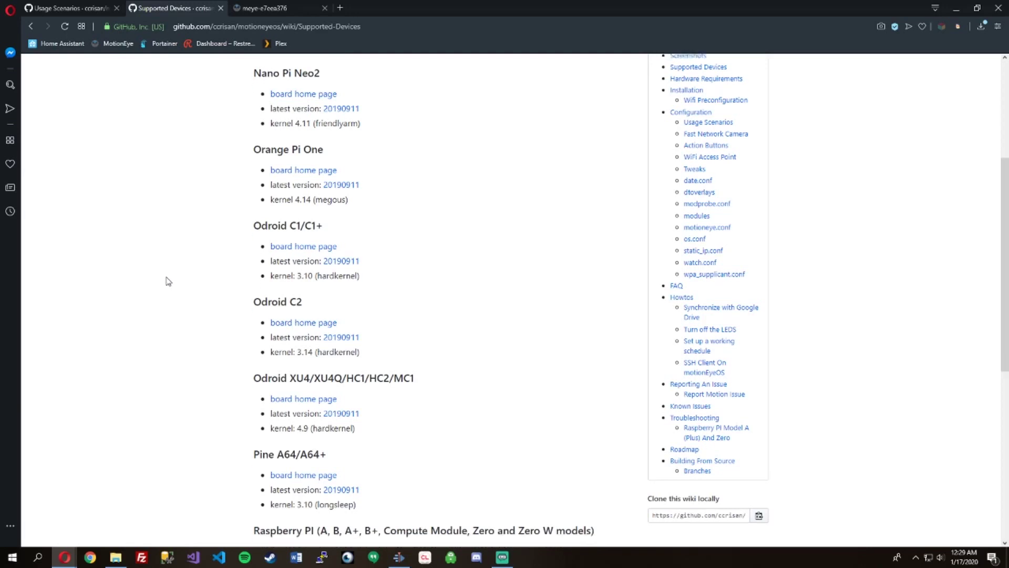
{"action": "scroll", "coordinate": [166, 284], "scroll_direction": "down", "scroll_amount": 1}
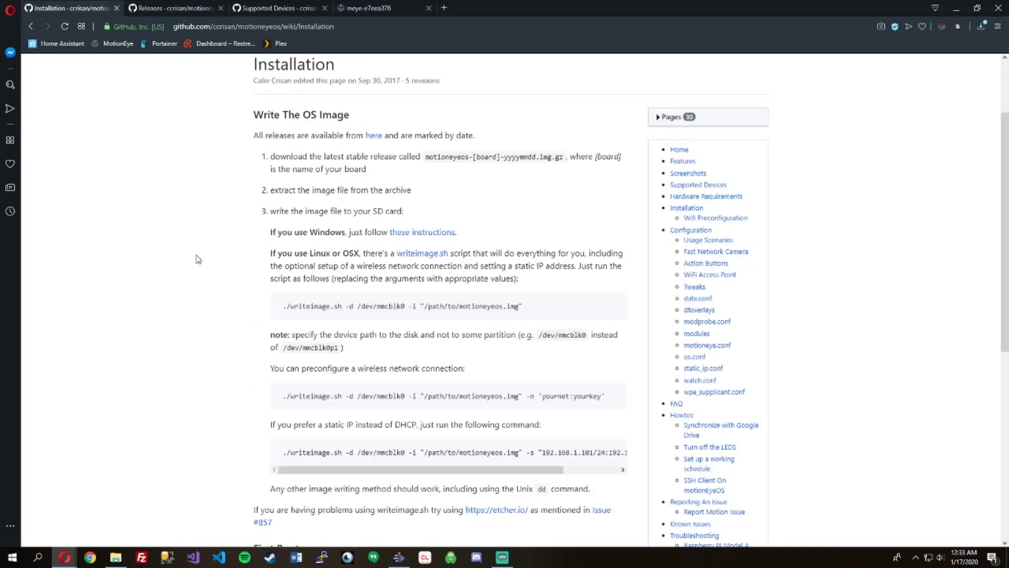
- Scroll the Installation page past Write The OS Image to First Boot and the footer
{"action": "scroll", "coordinate": [197, 259], "scroll_direction": "down", "scroll_amount": 6}
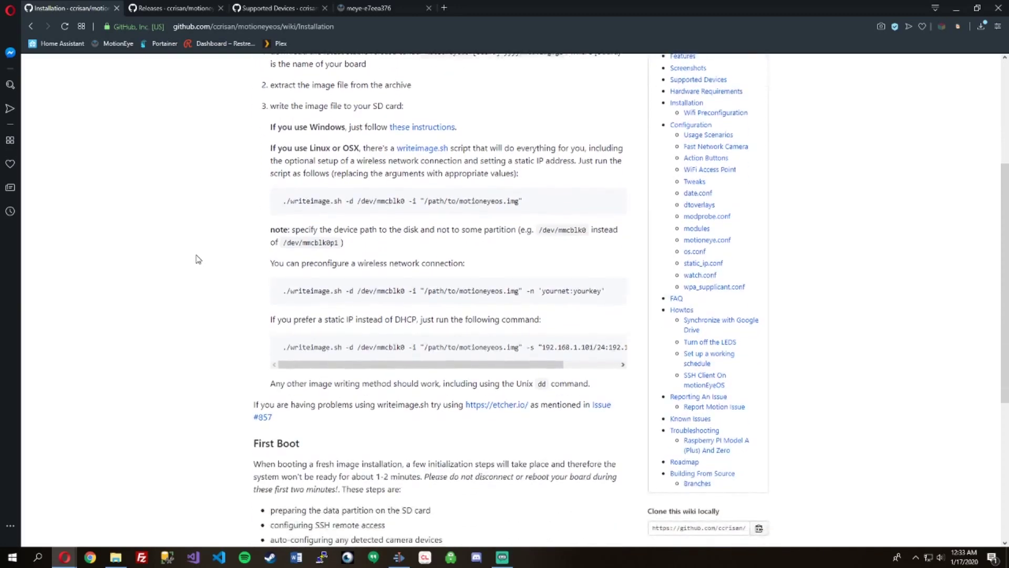
{"action": "scroll", "coordinate": [197, 259], "scroll_direction": "down", "scroll_amount": 1}
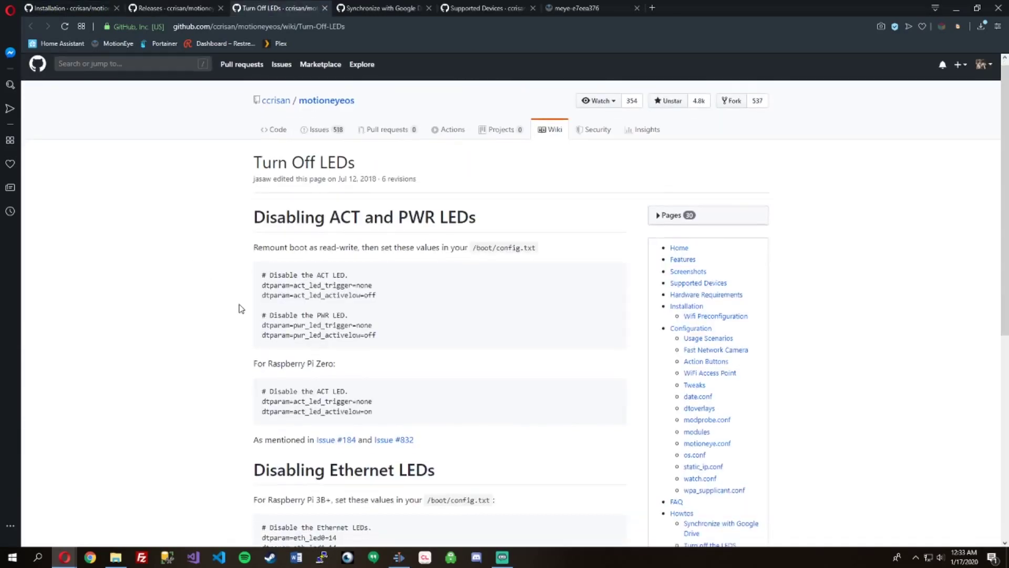
{"action": "scroll", "coordinate": [240, 308], "scroll_direction": "down", "scroll_amount": 3}
- Scroll through the Turn Off LEDs wiki page
{"action": "scroll", "coordinate": [241, 308], "scroll_direction": "up", "scroll_amount": 1}
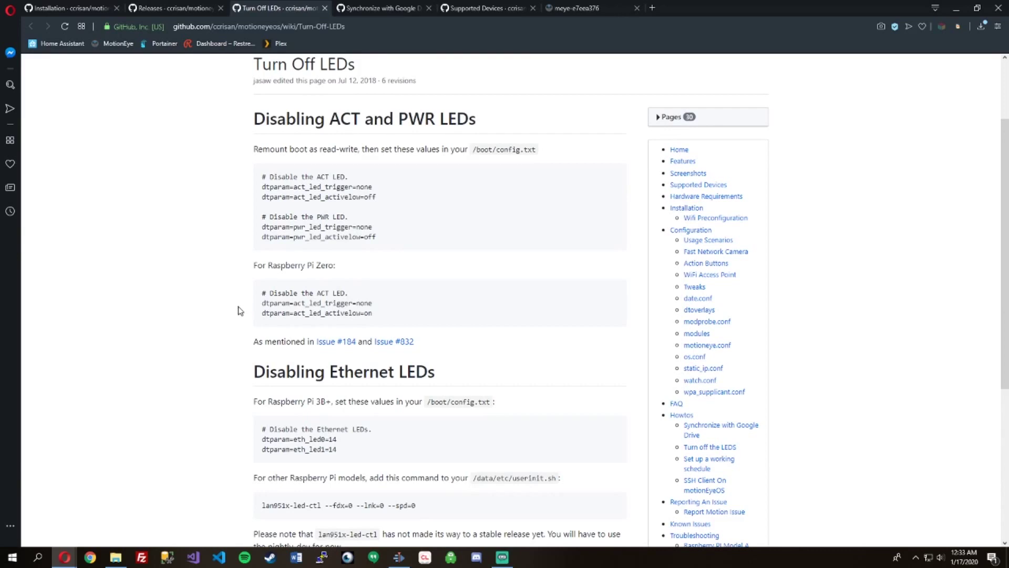
{"action": "scroll", "coordinate": [240, 313], "scroll_direction": "down", "scroll_amount": 1}
{"action": "scroll", "coordinate": [240, 314], "scroll_direction": "down", "scroll_amount": 3}
{"action": "scroll", "coordinate": [240, 315], "scroll_direction": "down", "scroll_amount": 2}
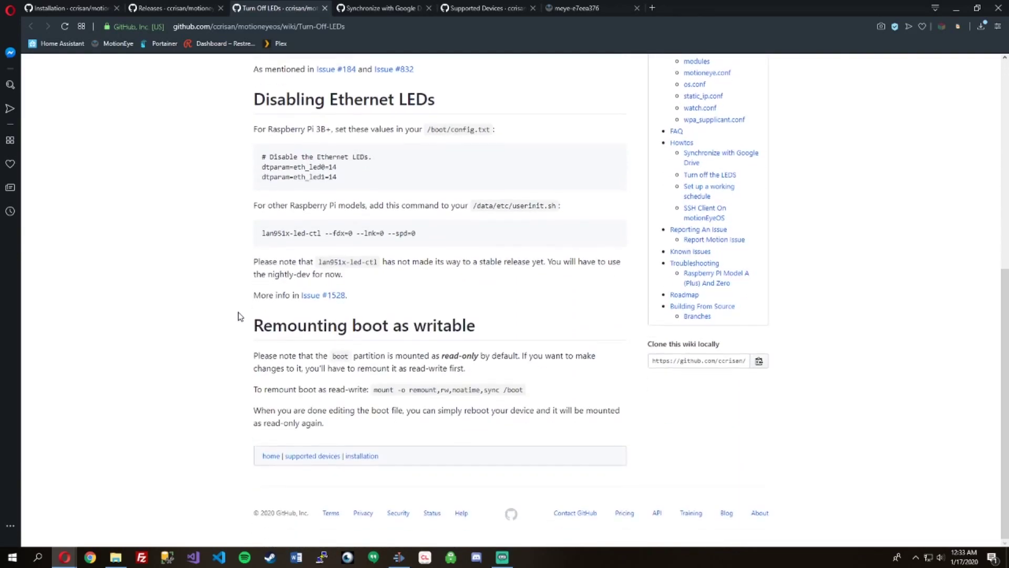
- Read the Synchronize with Google Drive page, then open the Roadmap page in a new tab
{"action": "left_click", "coordinate": [410, 8]}
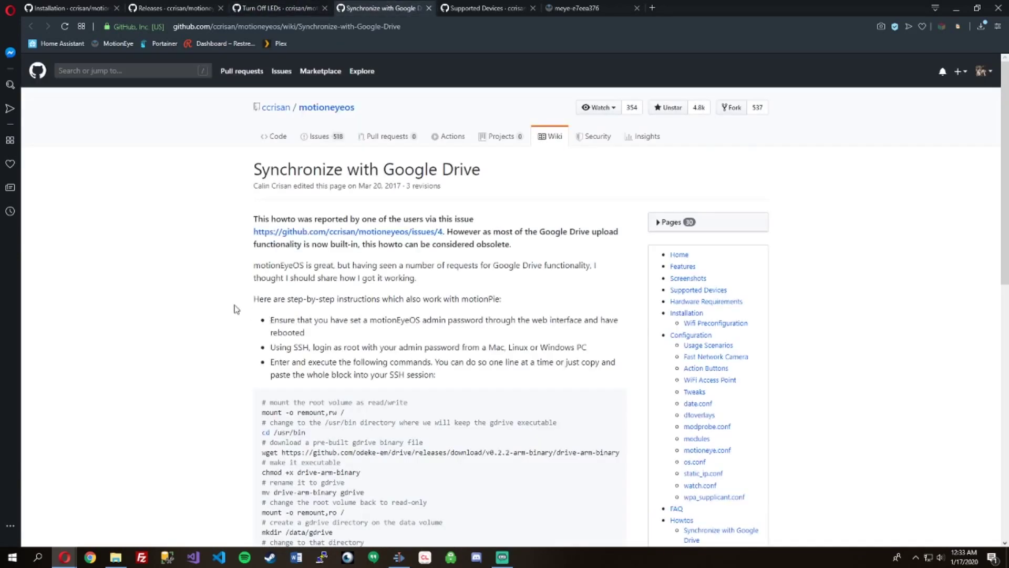
{"action": "scroll", "coordinate": [278, 289], "scroll_direction": "down", "scroll_amount": 7}
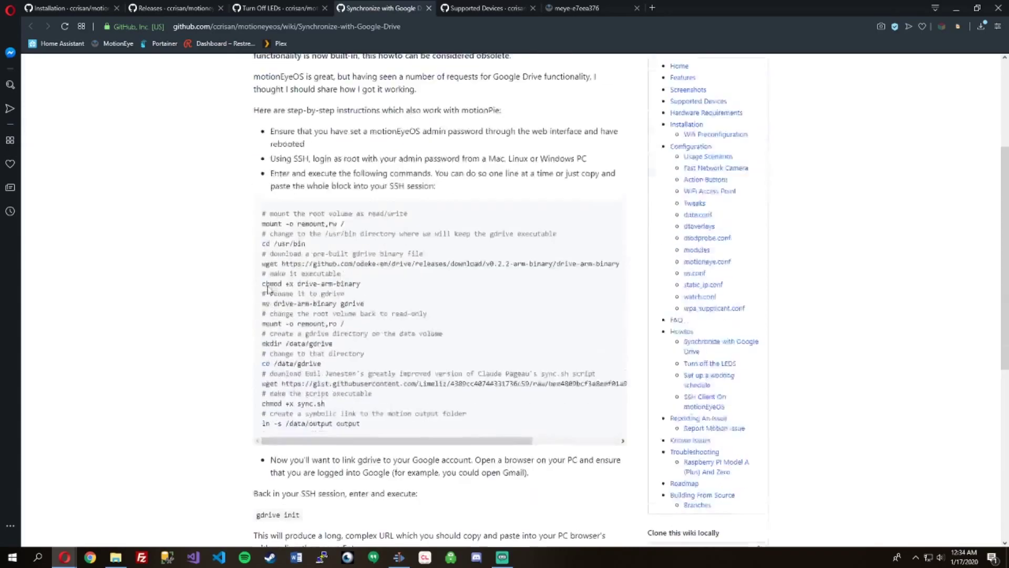
{"action": "scroll", "coordinate": [245, 285], "scroll_direction": "up", "scroll_amount": 3}
{"action": "scroll", "coordinate": [236, 286], "scroll_direction": "up", "scroll_amount": 5}
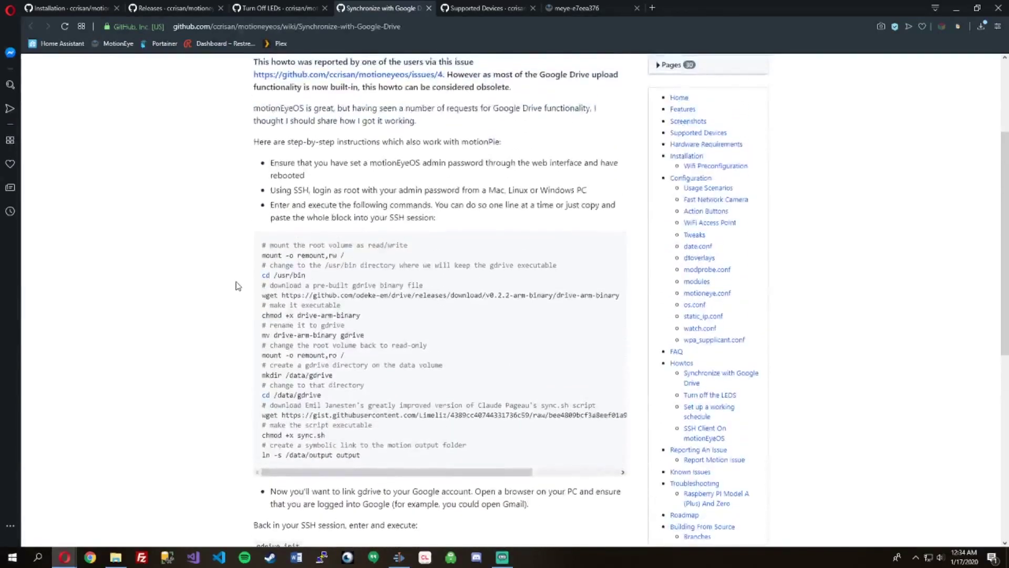
{"action": "scroll", "coordinate": [236, 286], "scroll_direction": "down", "scroll_amount": 10}
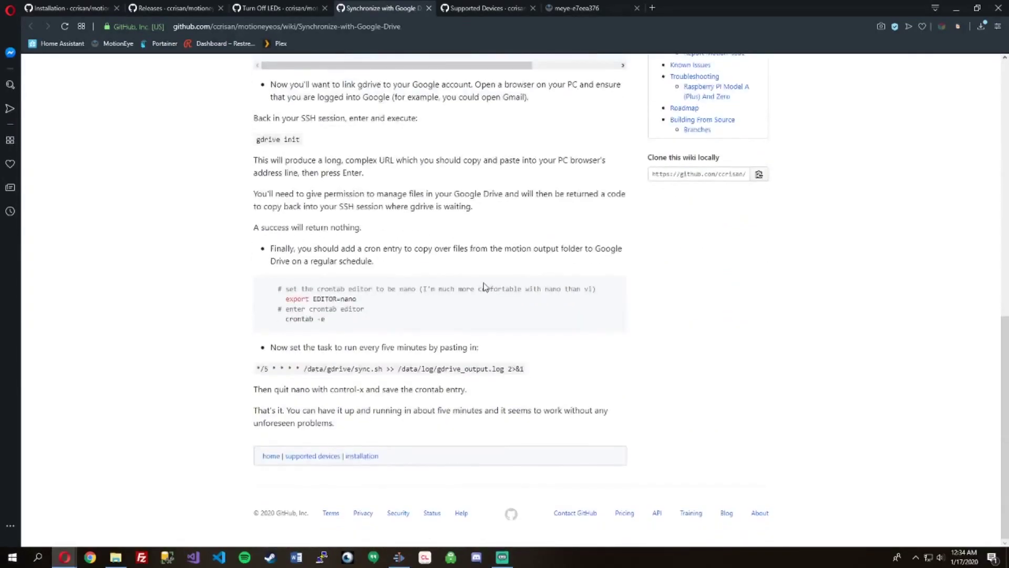
{"action": "scroll", "coordinate": [684, 284], "scroll_direction": "up", "scroll_amount": 5}
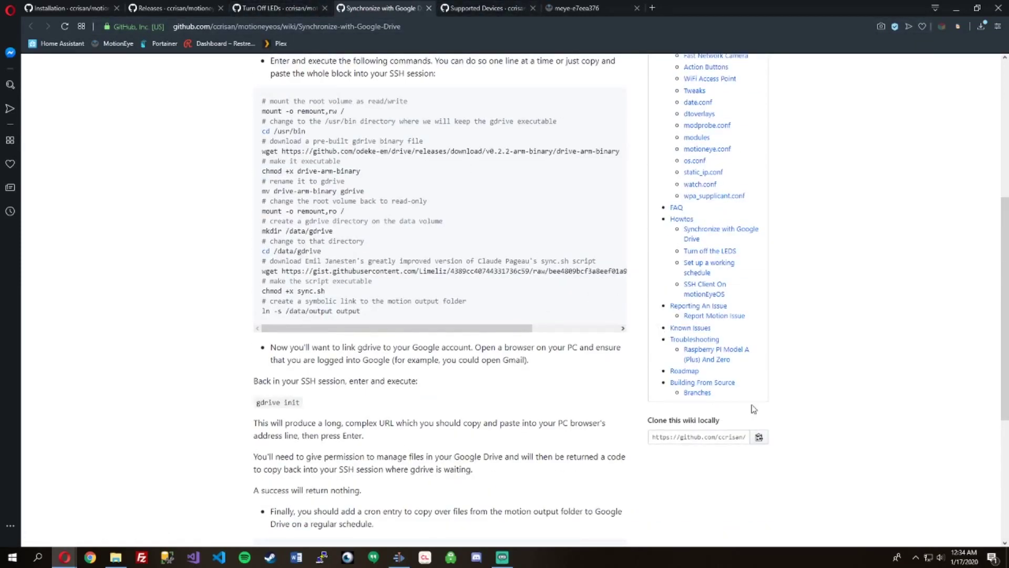
{"action": "middle_click", "coordinate": [684, 371]}
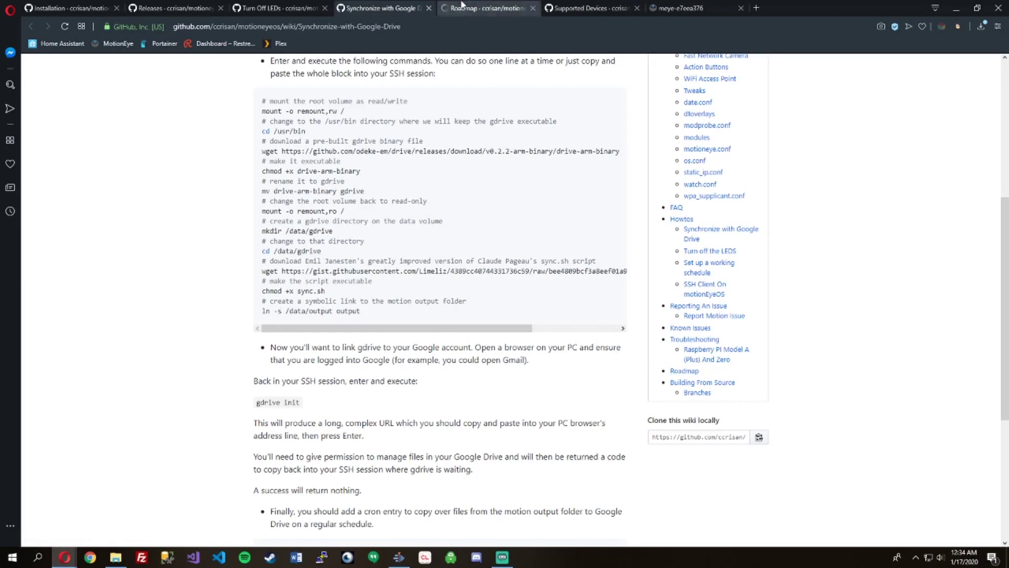
{"action": "left_click", "coordinate": [467, 8]}
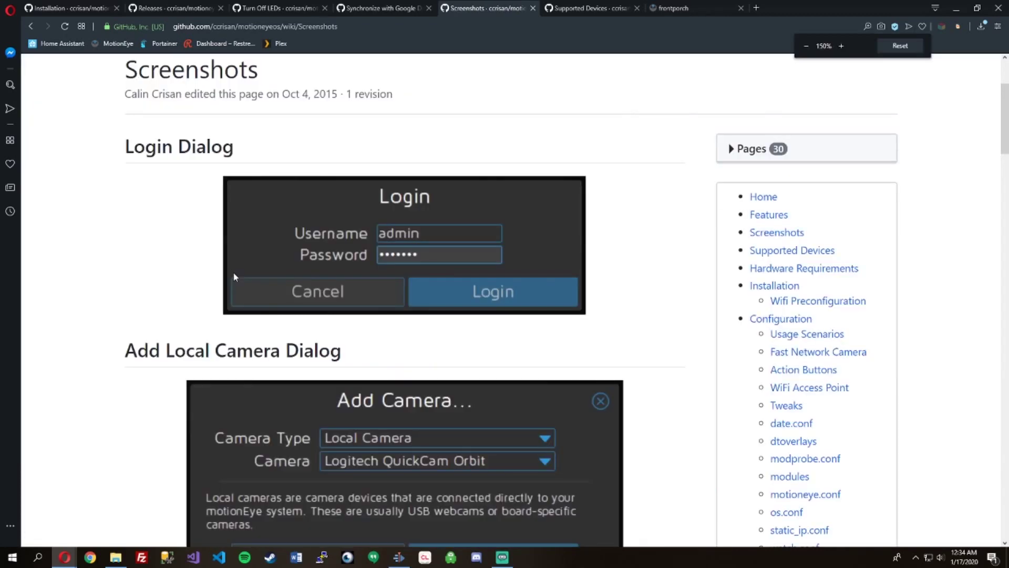
- Scroll the Screenshots page down to Media Browser, then go back to Hardware Requirements
{"action": "scroll", "coordinate": [146, 294], "scroll_direction": "down", "scroll_amount": 4}
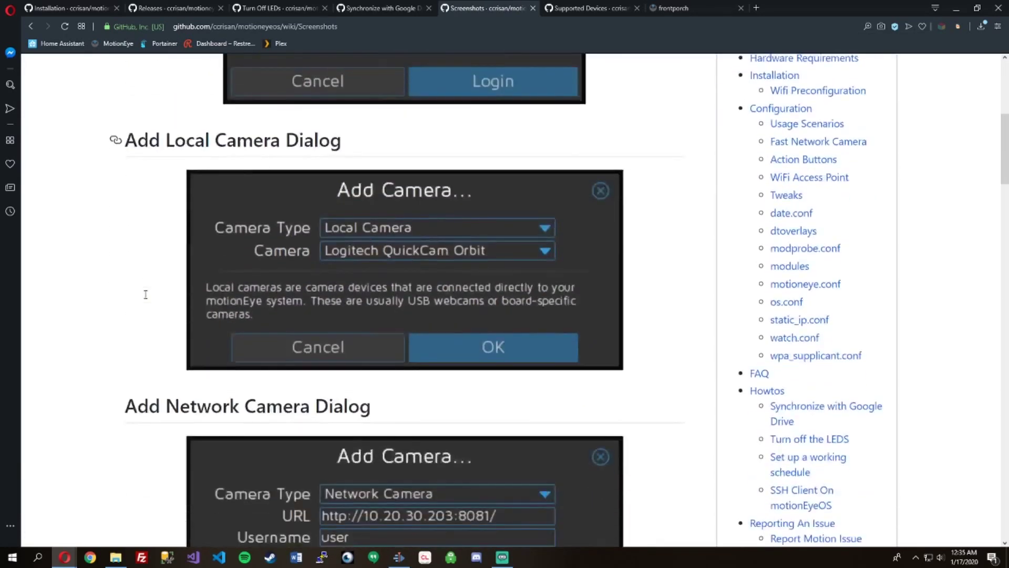
{"action": "scroll", "coordinate": [117, 265], "scroll_direction": "down", "scroll_amount": 1}
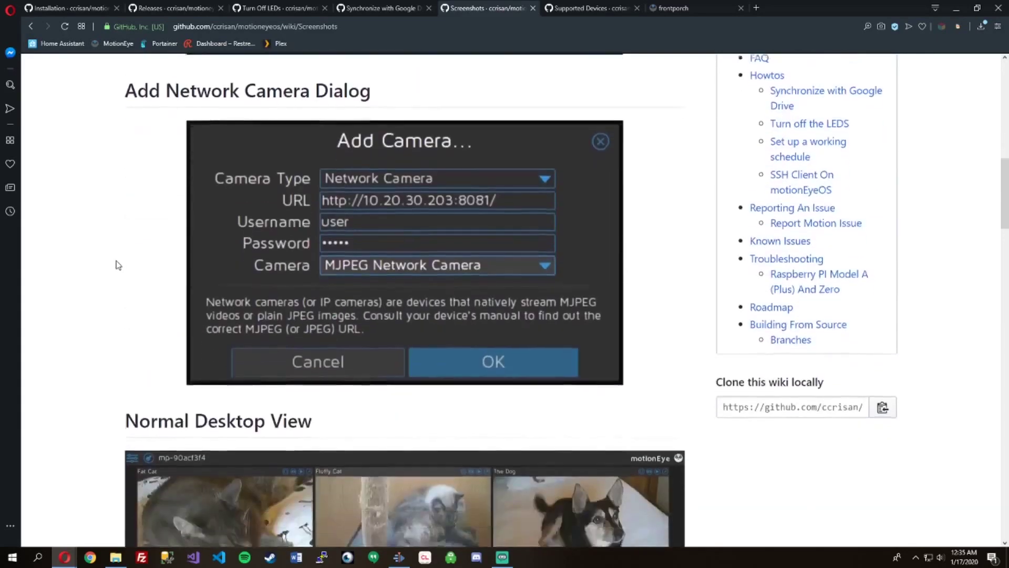
{"action": "scroll", "coordinate": [115, 264], "scroll_direction": "down", "scroll_amount": 7}
{"action": "scroll", "coordinate": [114, 263], "scroll_direction": "up", "scroll_amount": 1}
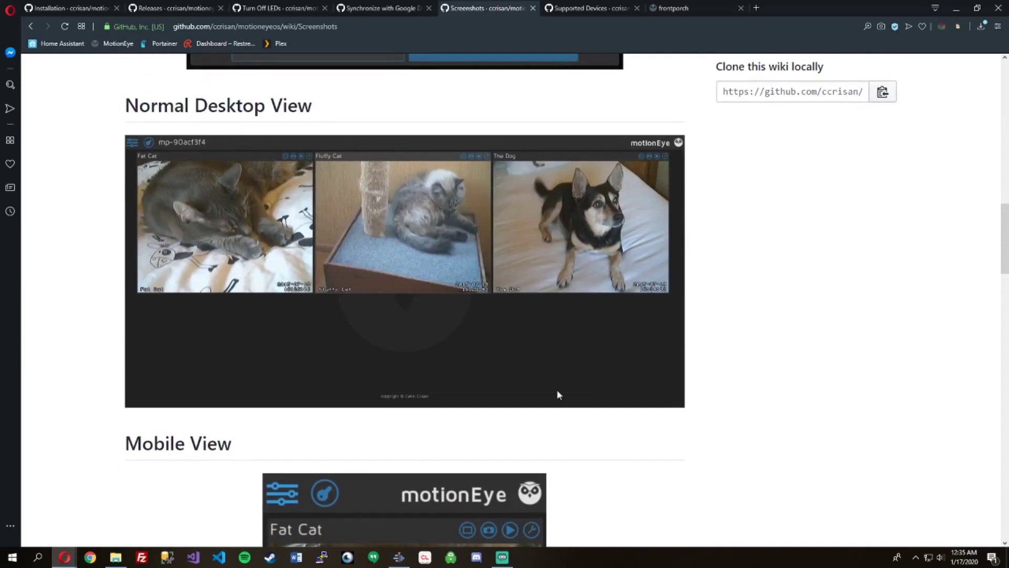
{"action": "scroll", "coordinate": [766, 323], "scroll_direction": "down", "scroll_amount": 1}
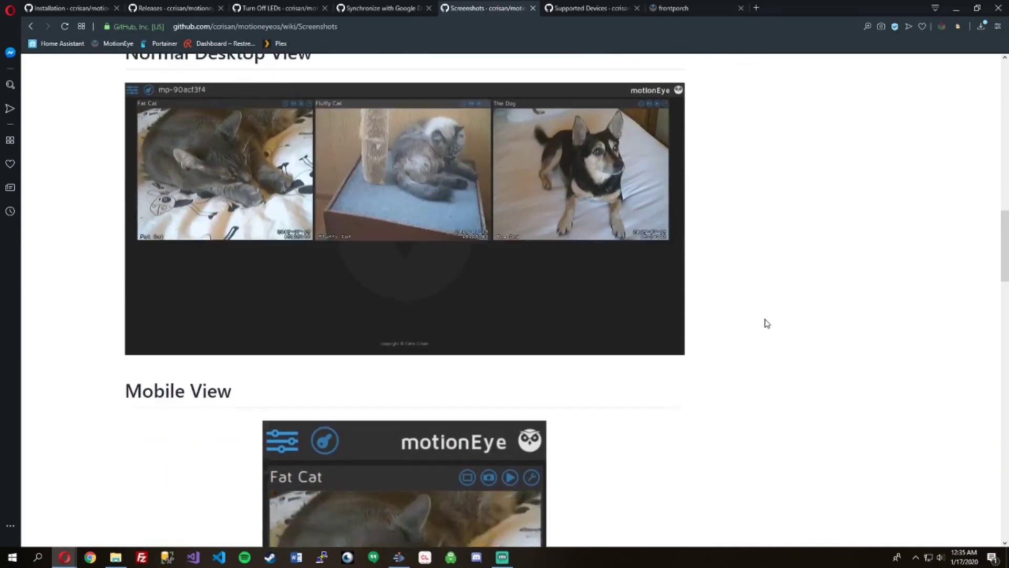
{"action": "scroll", "coordinate": [767, 323], "scroll_direction": "down", "scroll_amount": 8}
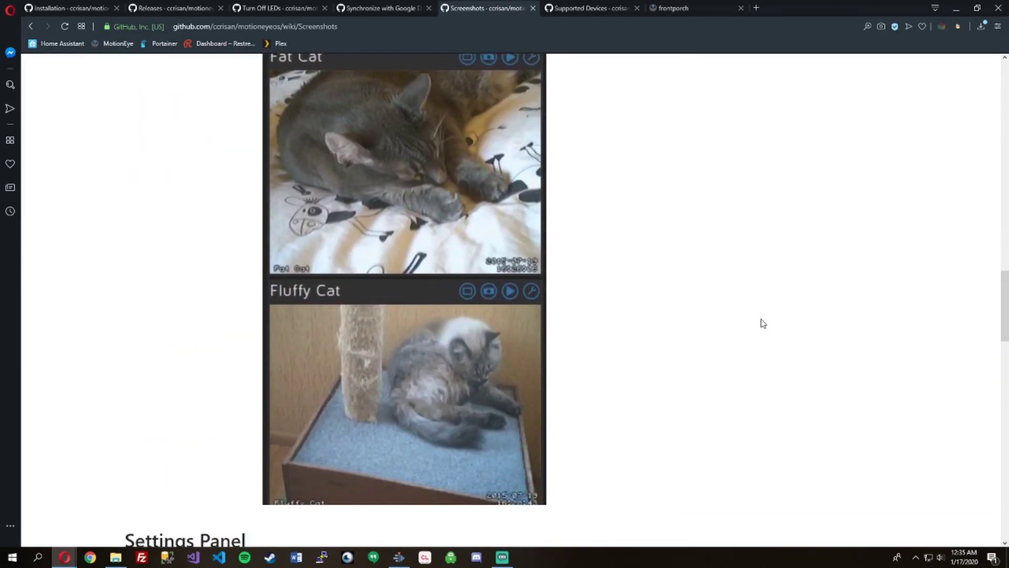
{"action": "scroll", "coordinate": [763, 323], "scroll_direction": "down", "scroll_amount": 2}
{"action": "scroll", "coordinate": [763, 323], "scroll_direction": "up", "scroll_amount": 4}
{"action": "scroll", "coordinate": [763, 323], "scroll_direction": "down", "scroll_amount": 8}
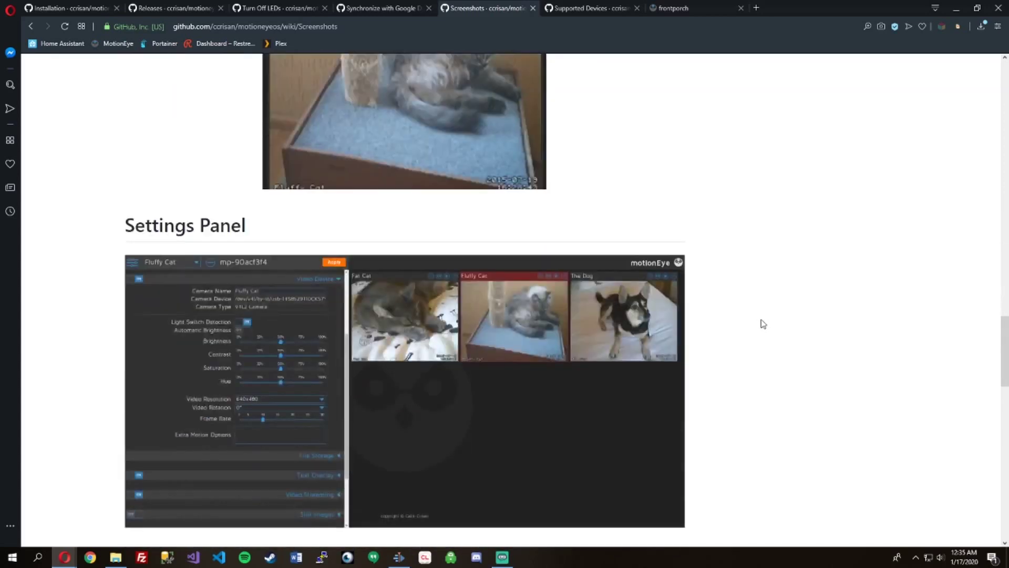
{"action": "scroll", "coordinate": [763, 323], "scroll_direction": "down", "scroll_amount": 2}
{"action": "scroll", "coordinate": [752, 326], "scroll_direction": "down", "scroll_amount": 2}
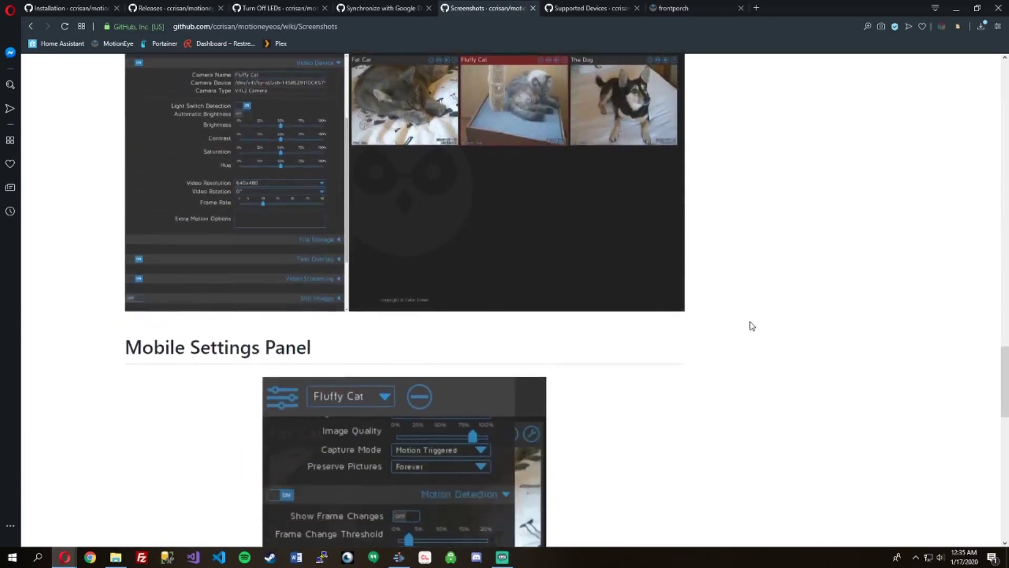
{"action": "scroll", "coordinate": [752, 326], "scroll_direction": "down", "scroll_amount": 8}
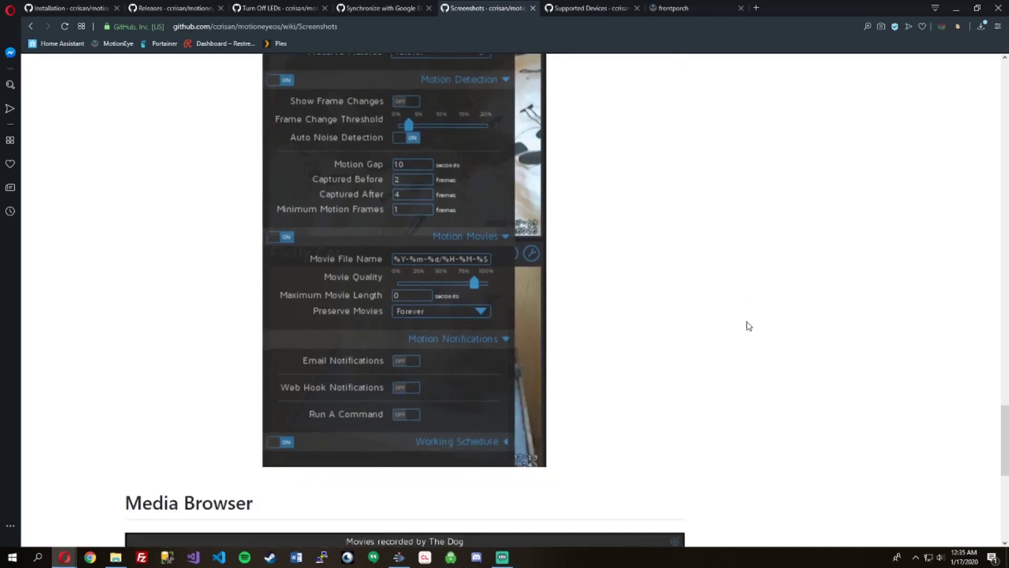
{"action": "scroll", "coordinate": [749, 326], "scroll_direction": "down", "scroll_amount": 6}
{"action": "scroll", "coordinate": [747, 325], "scroll_direction": "down", "scroll_amount": 1}
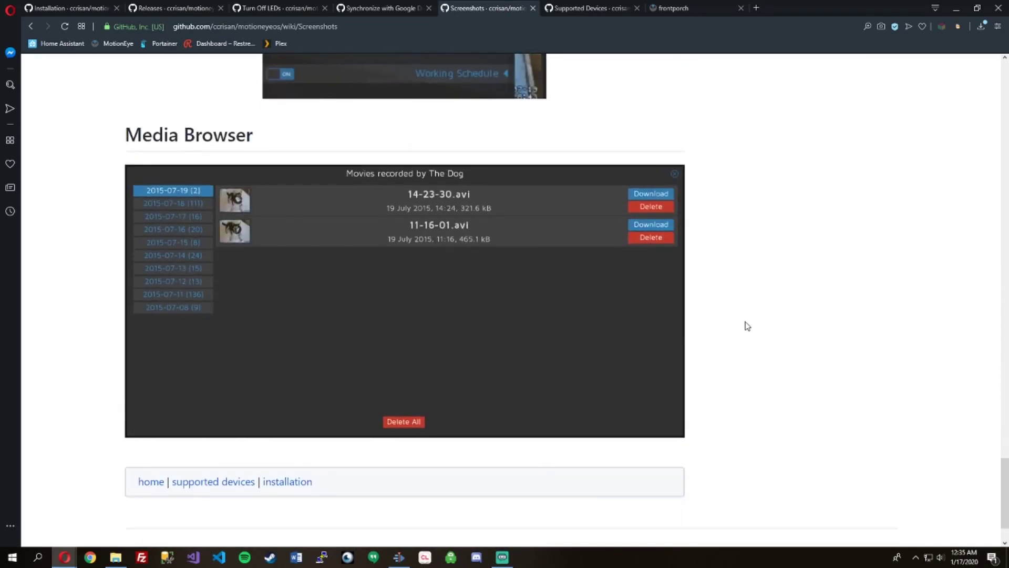
{"action": "scroll", "coordinate": [748, 325], "scroll_direction": "down", "scroll_amount": 2}
{"action": "scroll", "coordinate": [746, 324], "scroll_direction": "up", "scroll_amount": 5}
{"action": "key", "text": "alt+Left"}
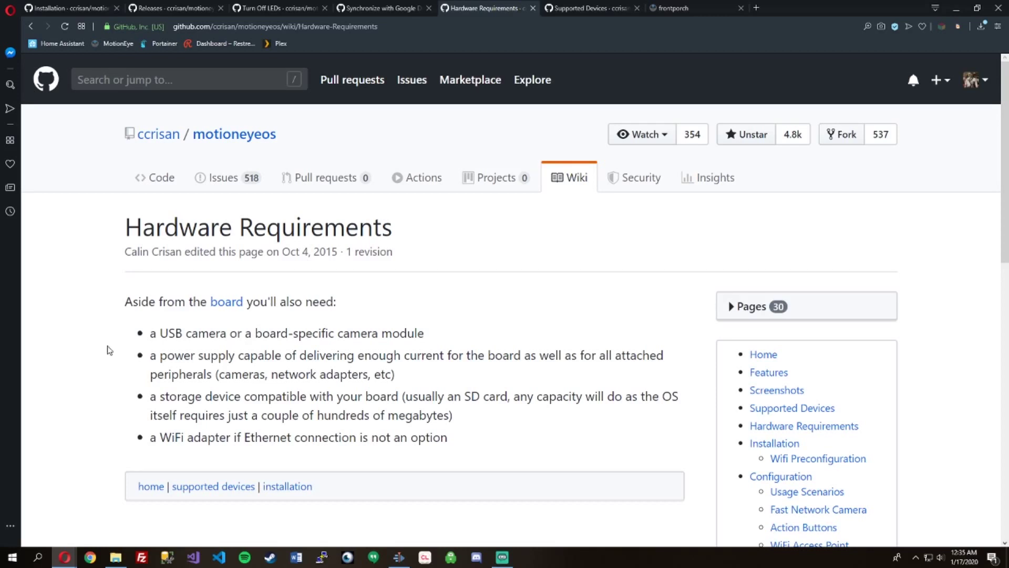
- Open the Fast Network Camera wiki page, read through it, and return to the top
{"action": "scroll", "coordinate": [317, 408], "scroll_direction": "down", "scroll_amount": 3}
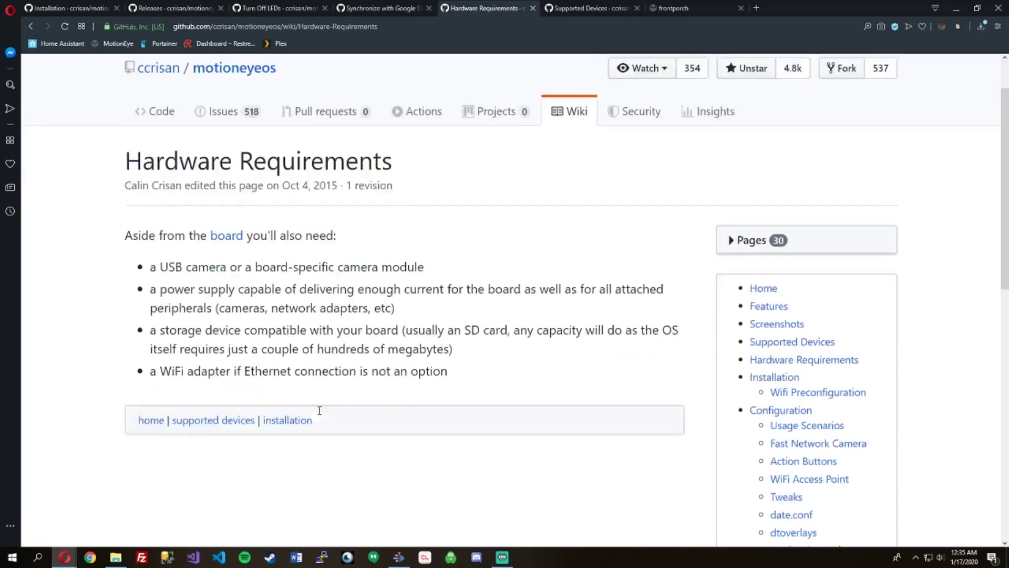
{"action": "left_click", "coordinate": [783, 353]}
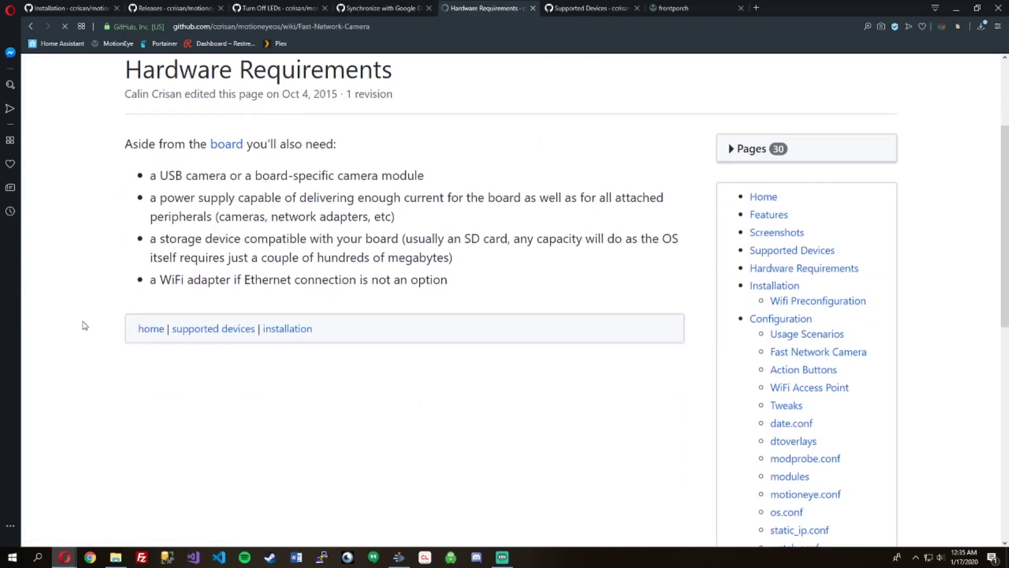
{"action": "scroll", "coordinate": [78, 329], "scroll_direction": "down", "scroll_amount": 3}
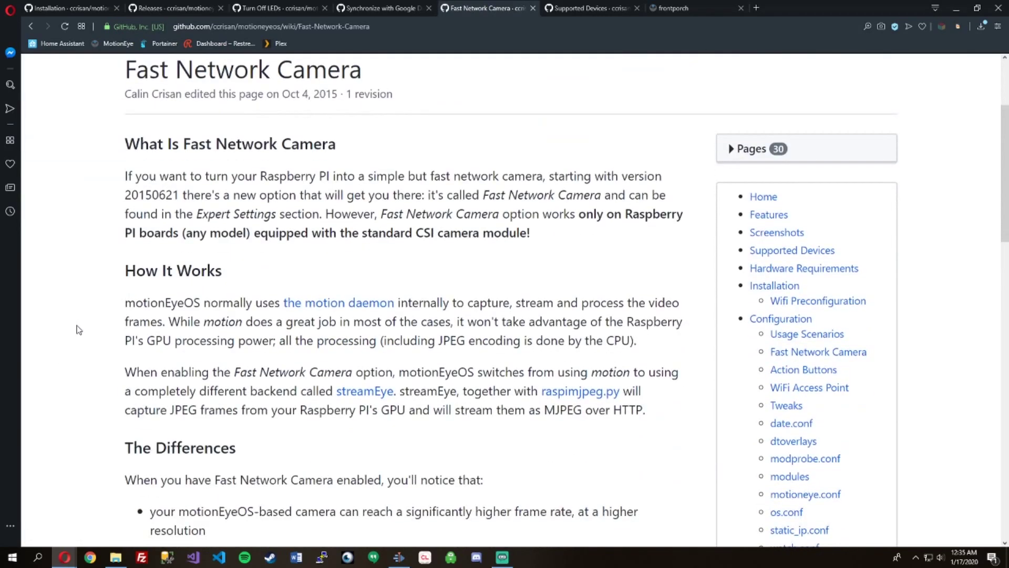
{"action": "scroll", "coordinate": [78, 329], "scroll_direction": "down", "scroll_amount": 3}
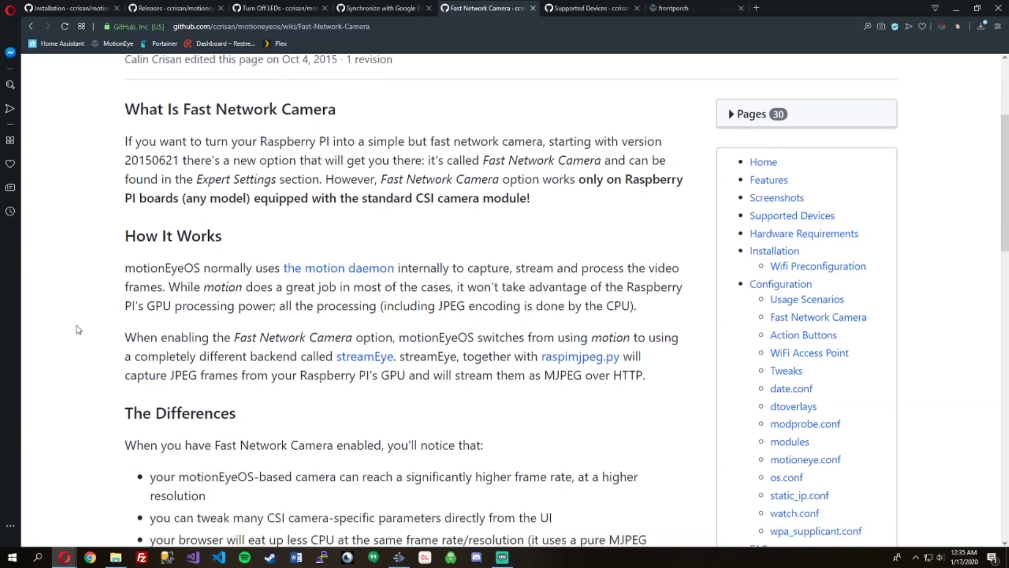
{"action": "scroll", "coordinate": [78, 331], "scroll_direction": "down", "scroll_amount": 3}
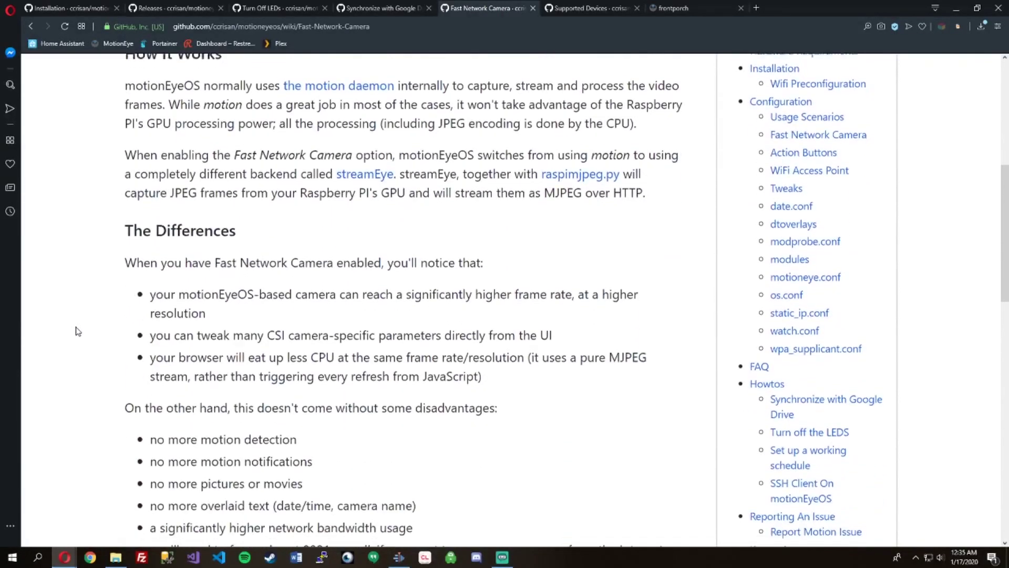
{"action": "scroll", "coordinate": [78, 331], "scroll_direction": "down", "scroll_amount": 6}
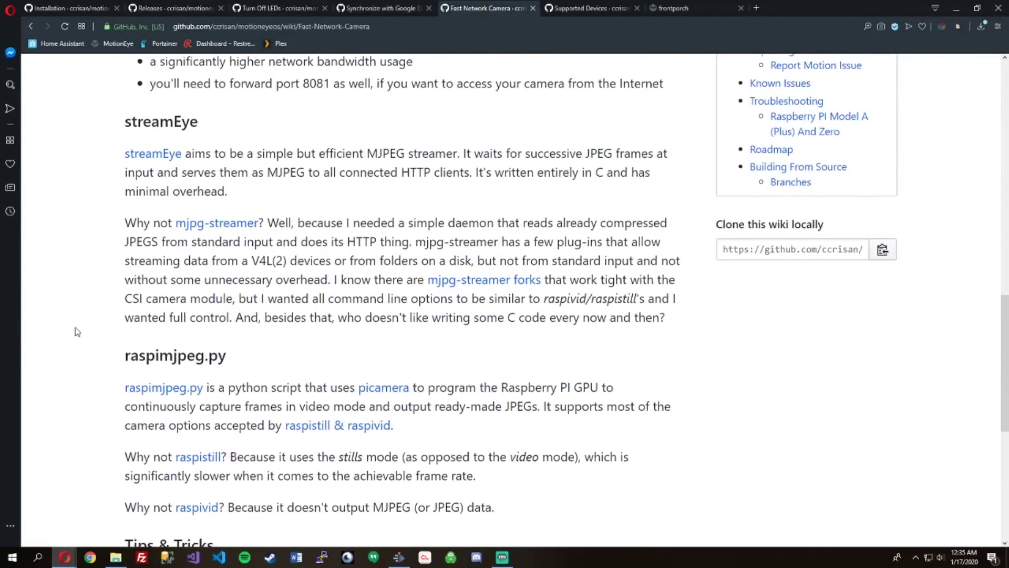
{"action": "scroll", "coordinate": [78, 331], "scroll_direction": "down", "scroll_amount": 6}
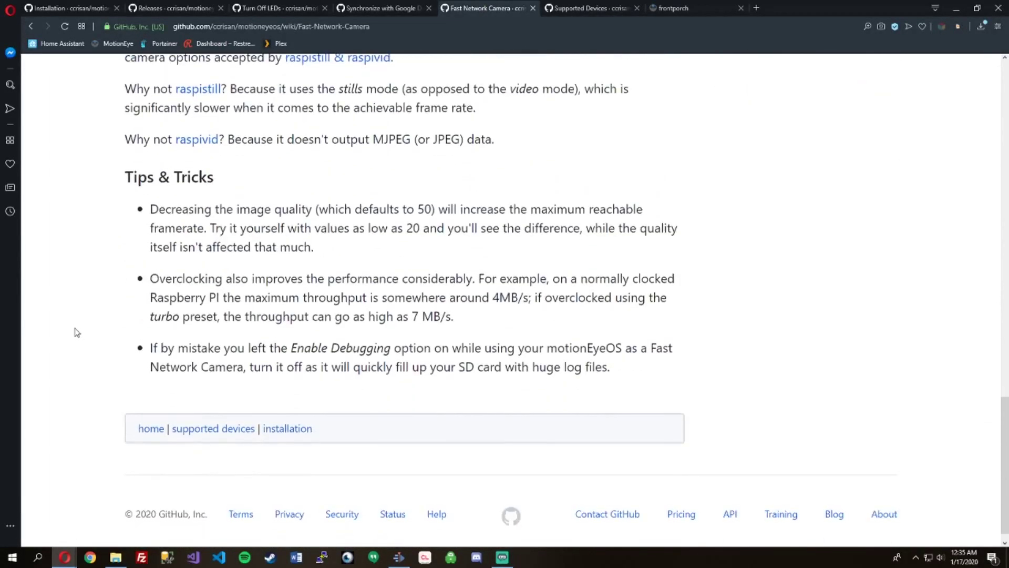
{"action": "scroll", "coordinate": [77, 332], "scroll_direction": "up", "scroll_amount": 4}
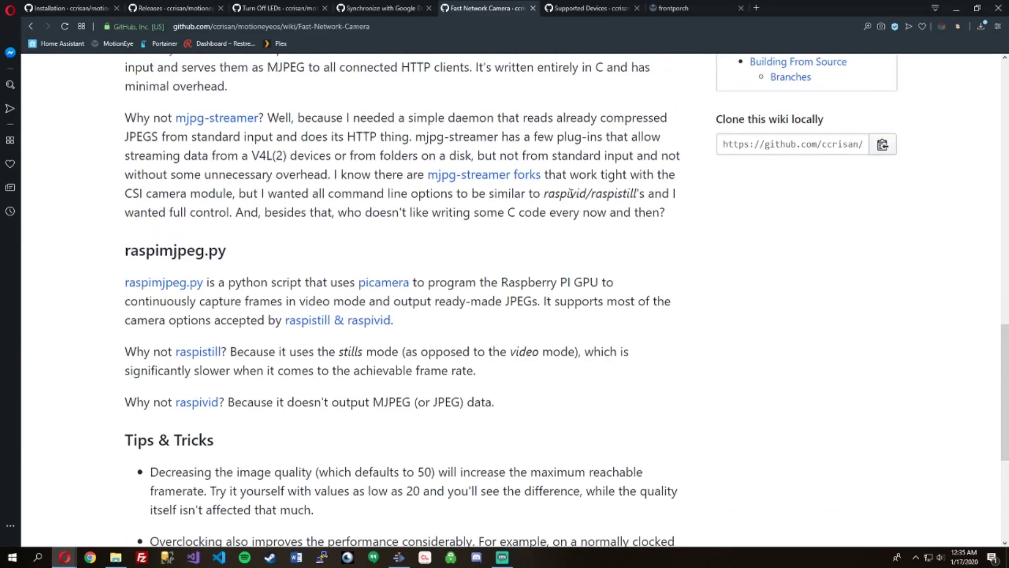
{"action": "scroll", "coordinate": [572, 191], "scroll_direction": "up", "scroll_amount": 15}
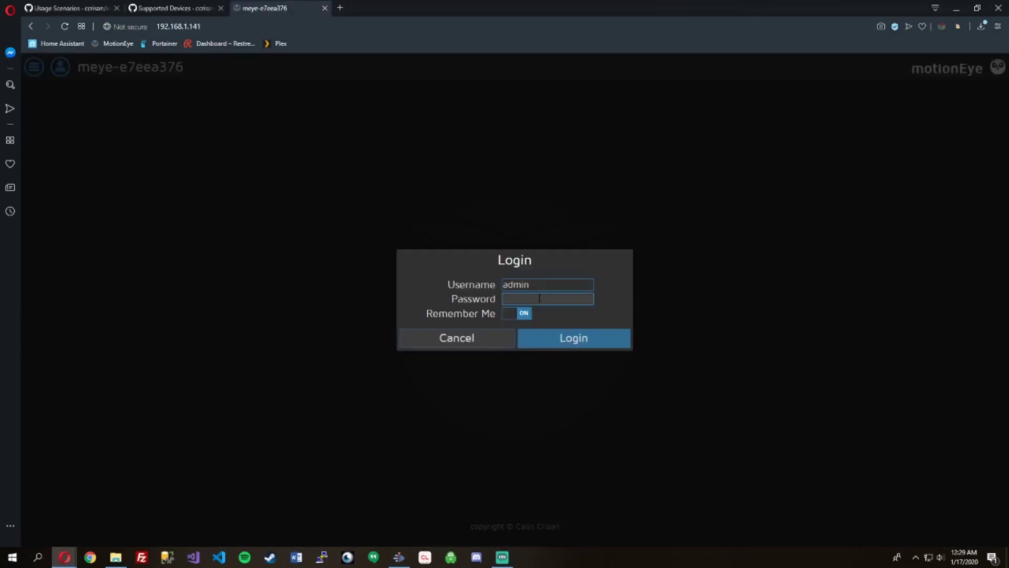
- Log in to motionEye with the account password and open the FrontPorch camera's settings
{"action": "type", "text": "••••••••"}
{"action": "key", "text": "Return"}
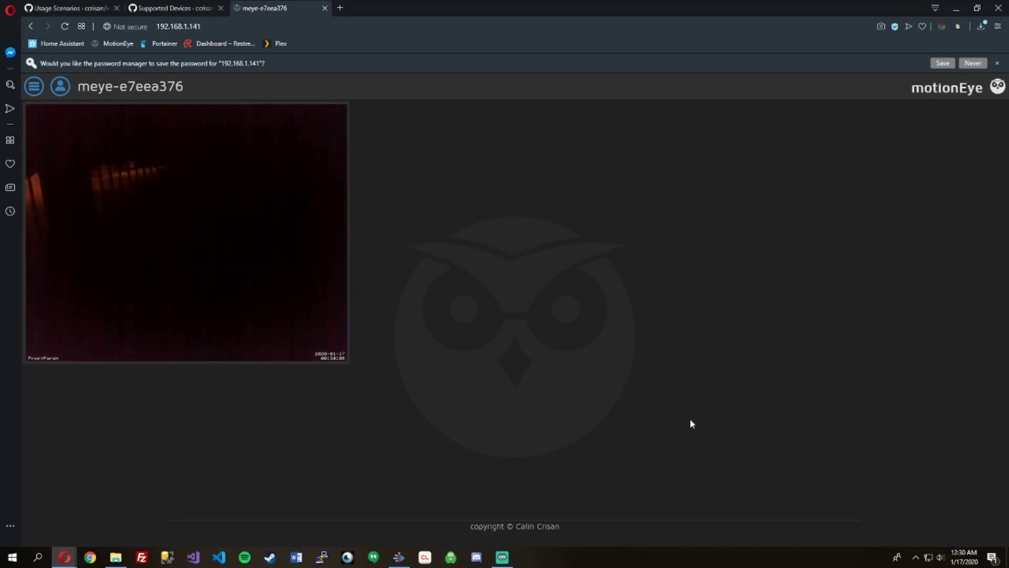
{"action": "mouse_move", "coordinate": [279, 313]}
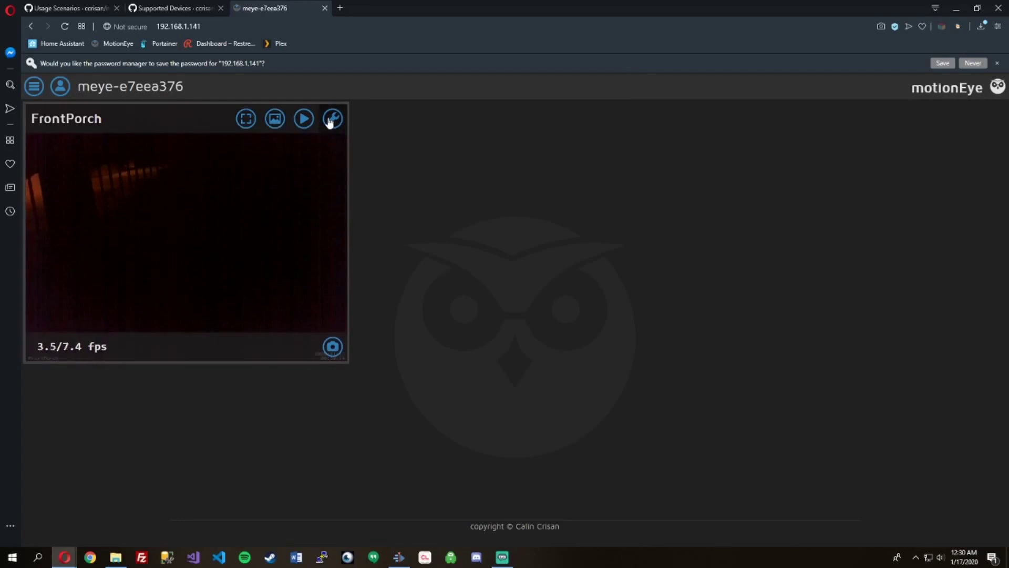
{"action": "left_click", "coordinate": [331, 120]}
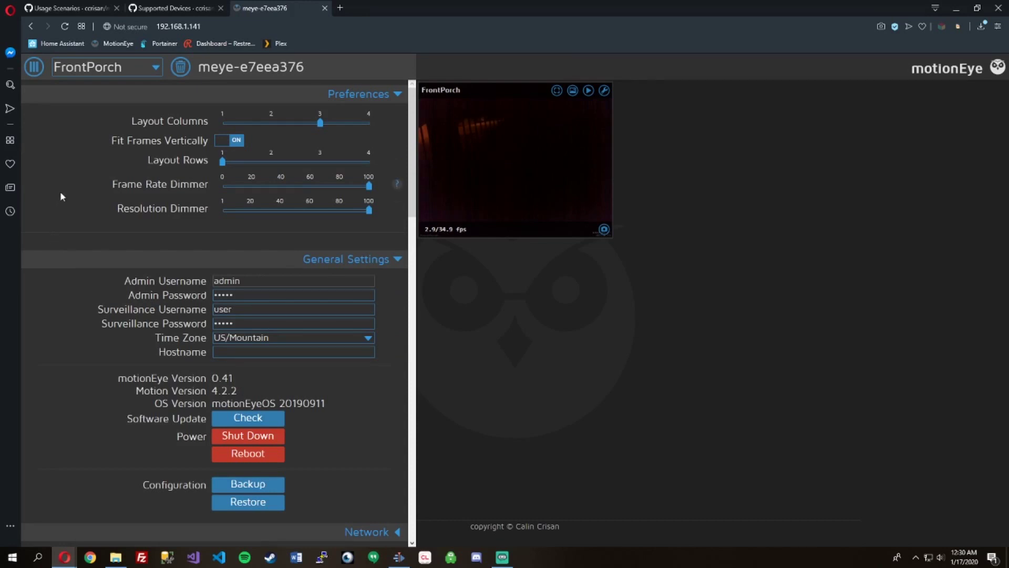
- Enter 'frontporch' as the device Hostname in General Settings
{"action": "scroll", "coordinate": [61, 188], "scroll_direction": "down", "scroll_amount": 2}
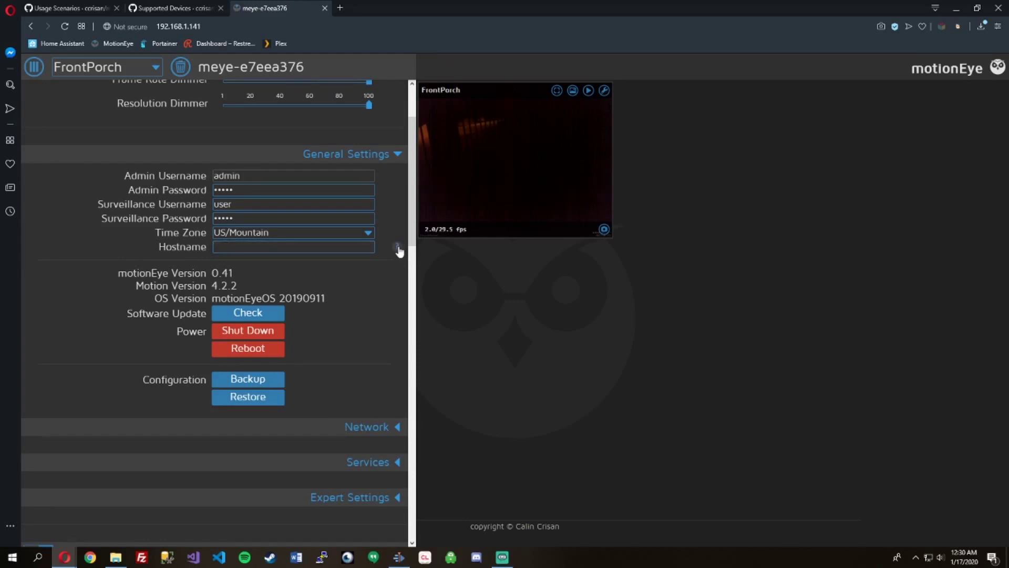
{"action": "mouse_move", "coordinate": [396, 253]}
{"action": "left_click", "coordinate": [223, 248]}
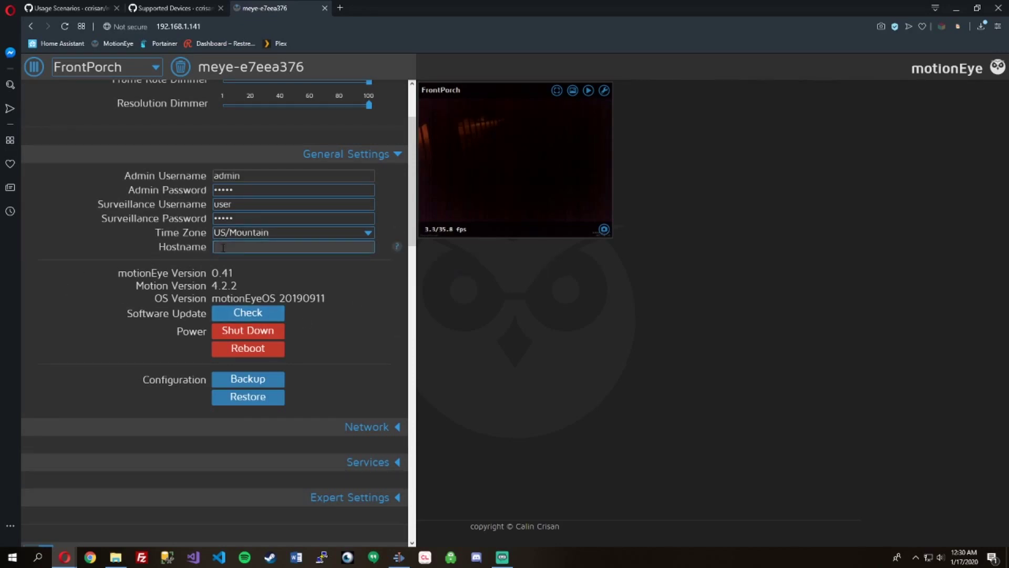
{"action": "type", "text": "frontporchch"}
{"action": "left_click", "coordinate": [354, 323]}
- Expand the Network settings section
{"action": "scroll", "coordinate": [346, 346], "scroll_direction": "down", "scroll_amount": 6}
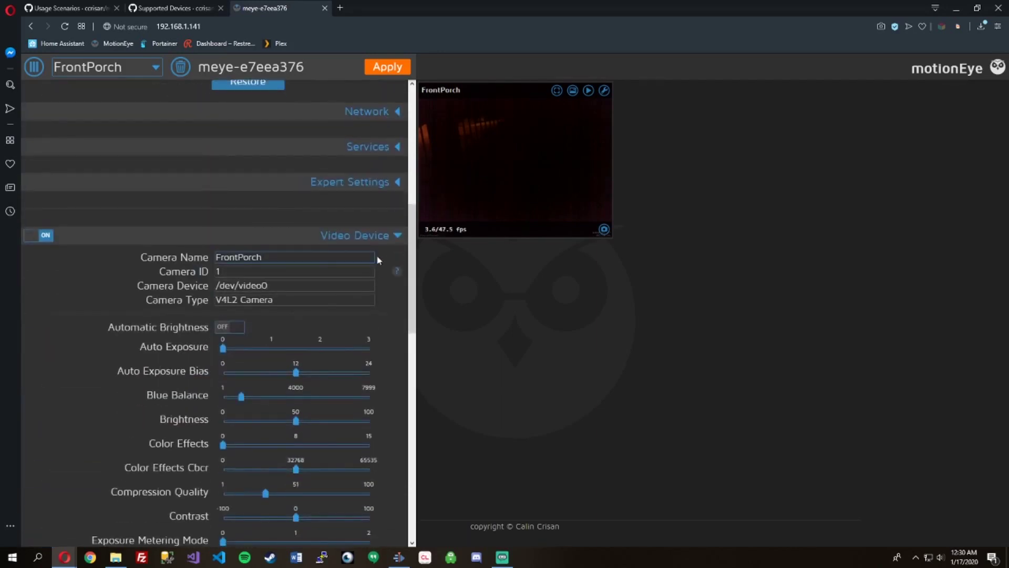
{"action": "left_click", "coordinate": [375, 113]}
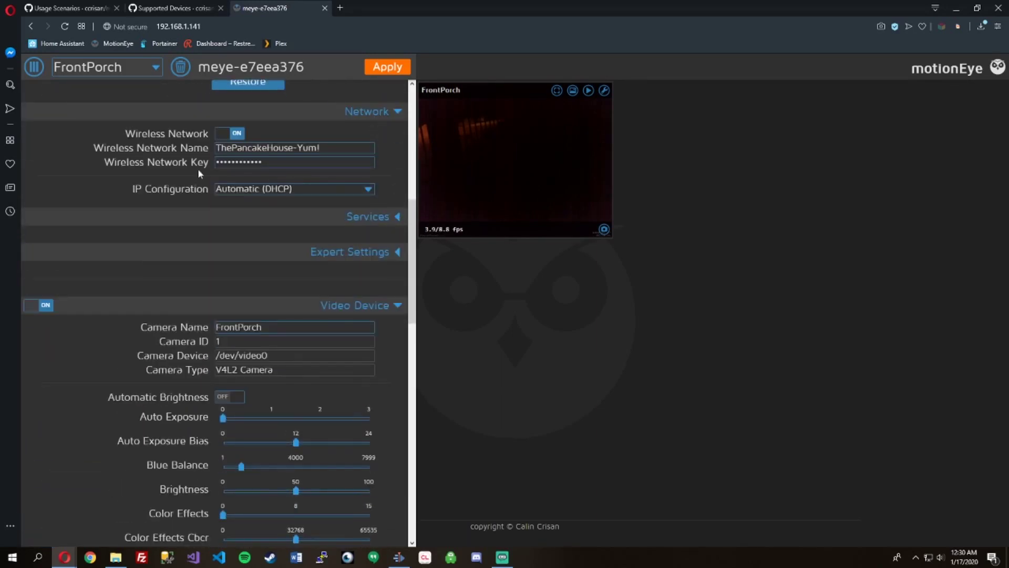
{"action": "scroll", "coordinate": [78, 149], "scroll_direction": "down", "scroll_amount": 2}
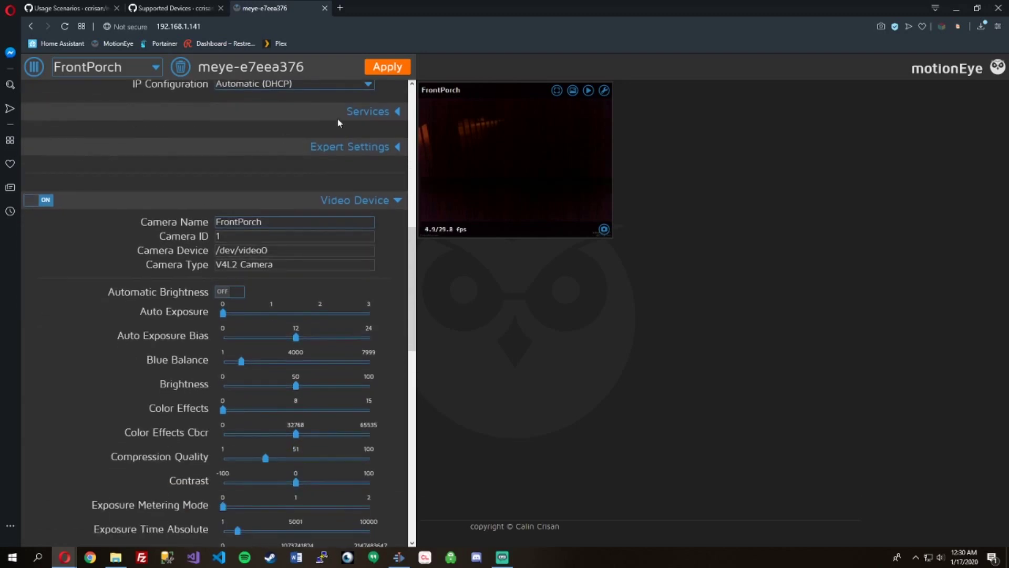
- Expand Services and Expert Settings, then check Video Device: 1280x1024, rotation 0°, 30 fps
{"action": "left_click", "coordinate": [371, 115]}
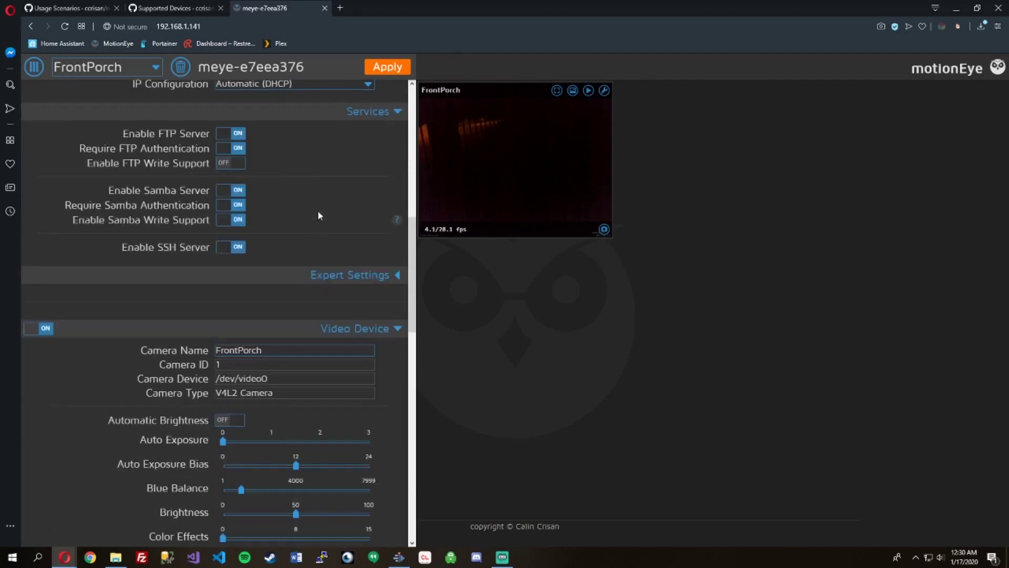
{"action": "left_click", "coordinate": [339, 279]}
{"action": "scroll", "coordinate": [370, 361], "scroll_direction": "down", "scroll_amount": 2}
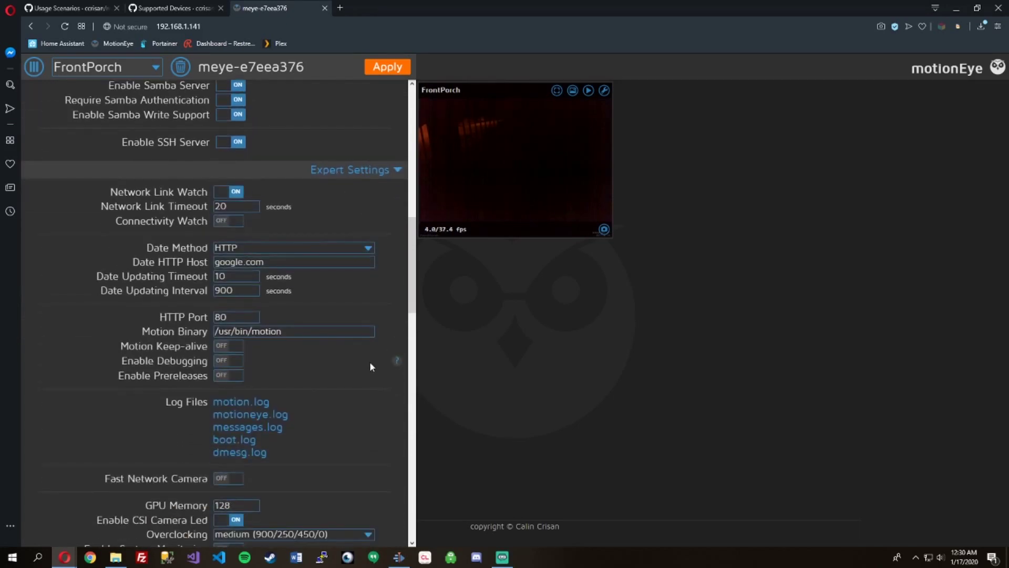
{"action": "scroll", "coordinate": [370, 361], "scroll_direction": "down", "scroll_amount": 1}
{"action": "scroll", "coordinate": [360, 348], "scroll_direction": "down", "scroll_amount": 5}
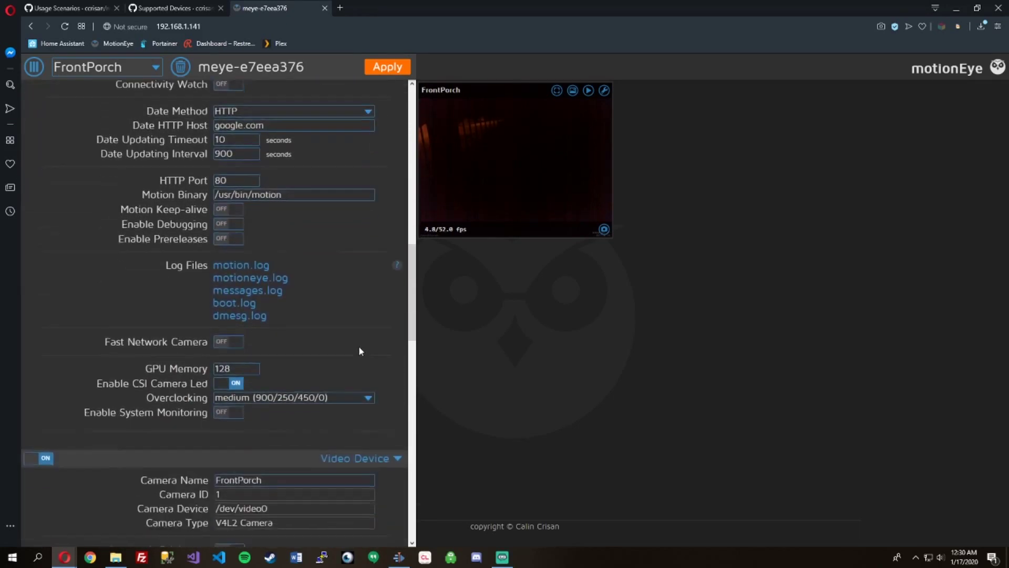
{"action": "scroll", "coordinate": [368, 357], "scroll_direction": "down", "scroll_amount": 1}
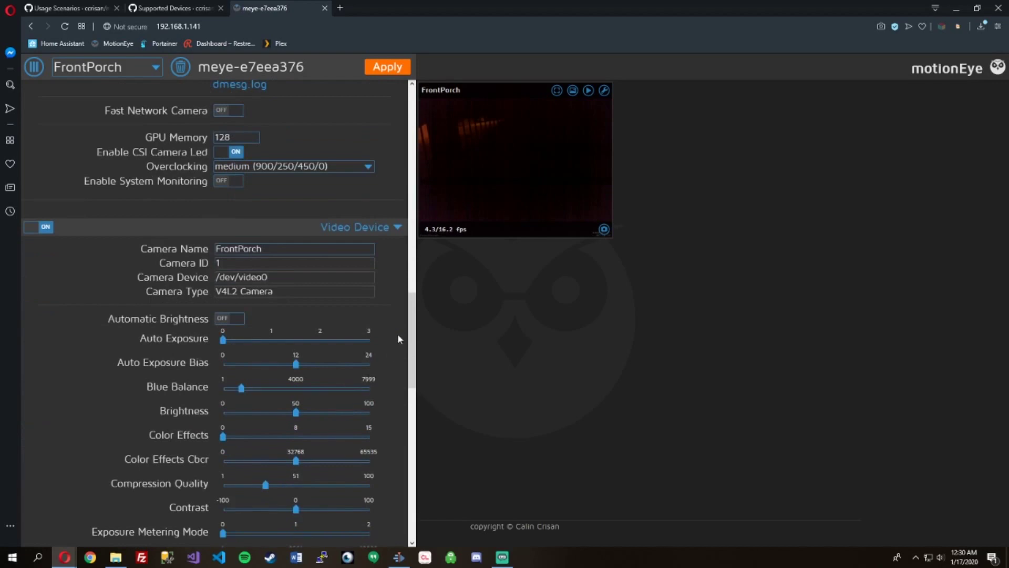
{"action": "scroll", "coordinate": [393, 307], "scroll_direction": "down", "scroll_amount": 2}
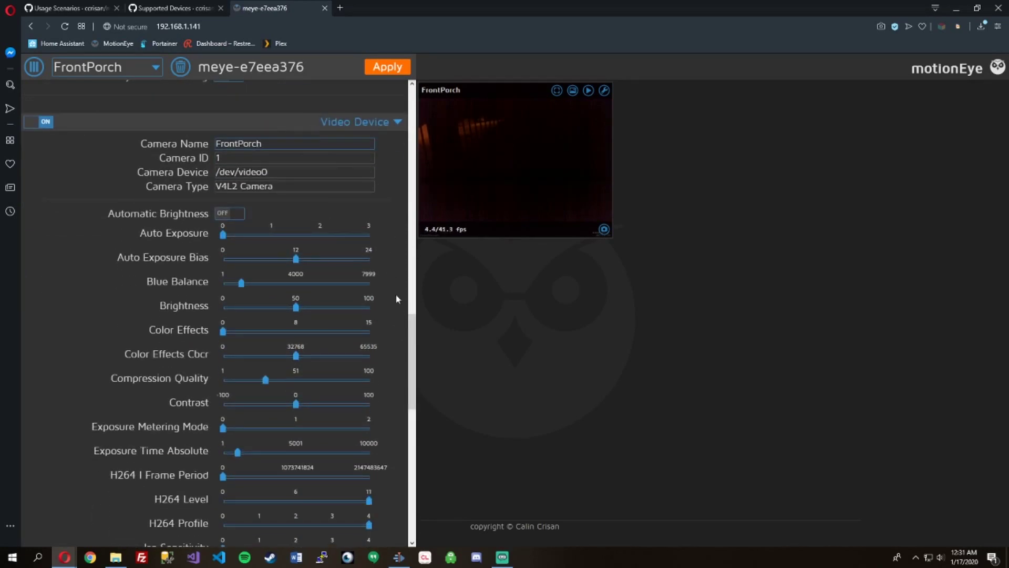
{"action": "scroll", "coordinate": [394, 286], "scroll_direction": "down", "scroll_amount": 1}
{"action": "scroll", "coordinate": [392, 285], "scroll_direction": "down", "scroll_amount": 2}
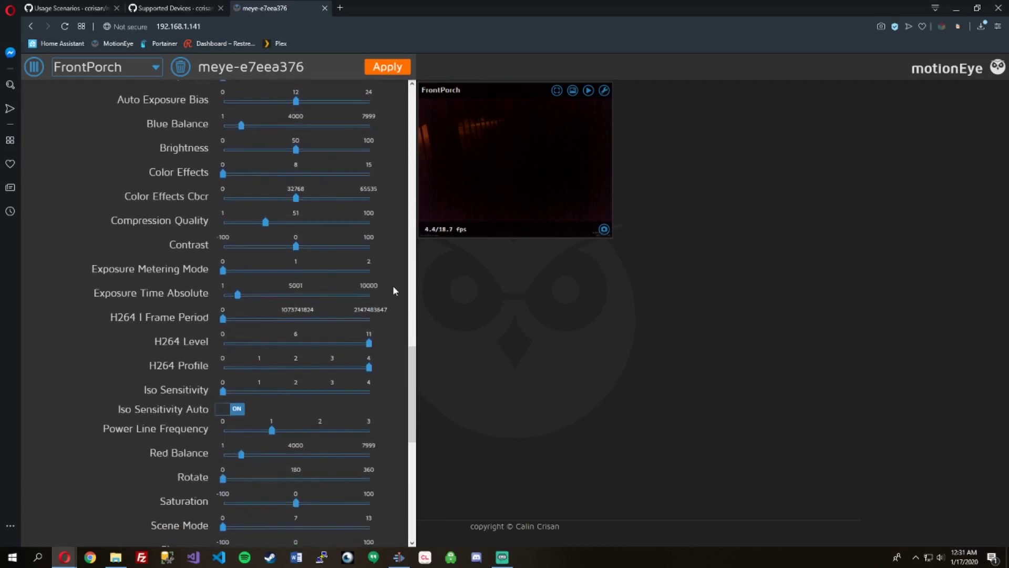
{"action": "scroll", "coordinate": [393, 285], "scroll_direction": "up", "scroll_amount": 1}
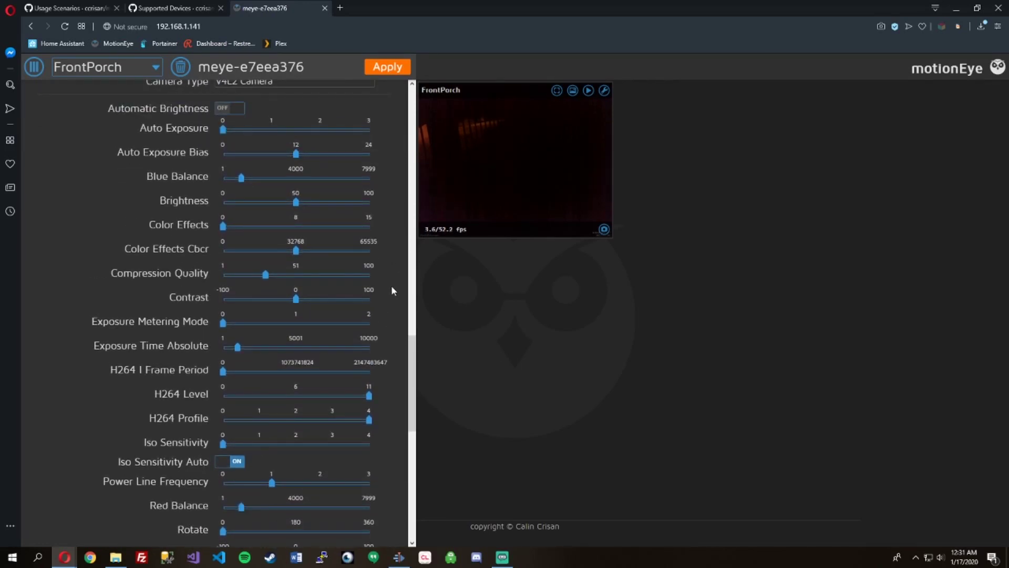
{"action": "scroll", "coordinate": [391, 290], "scroll_direction": "down", "scroll_amount": 2}
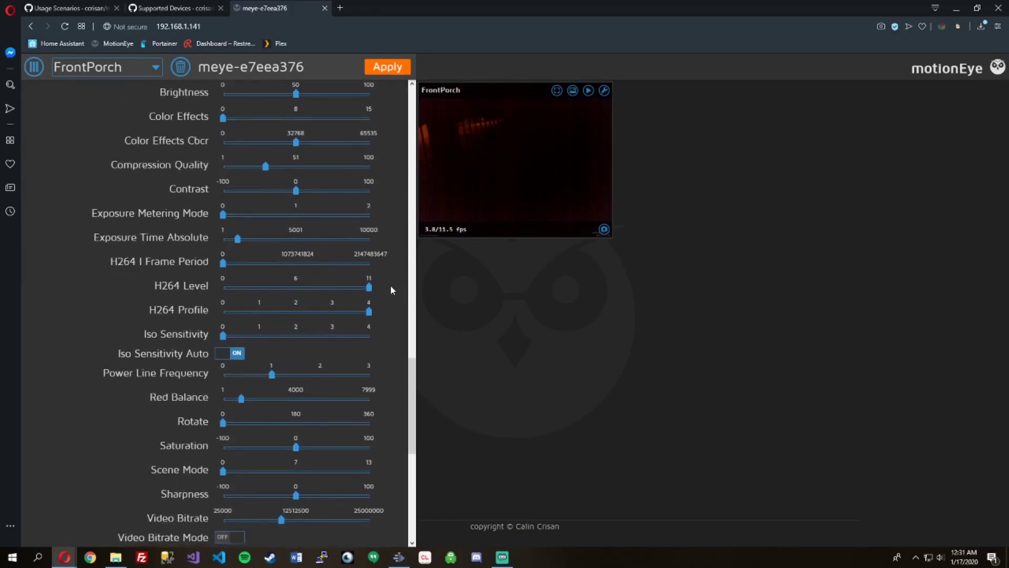
{"action": "scroll", "coordinate": [391, 290], "scroll_direction": "down", "scroll_amount": 1}
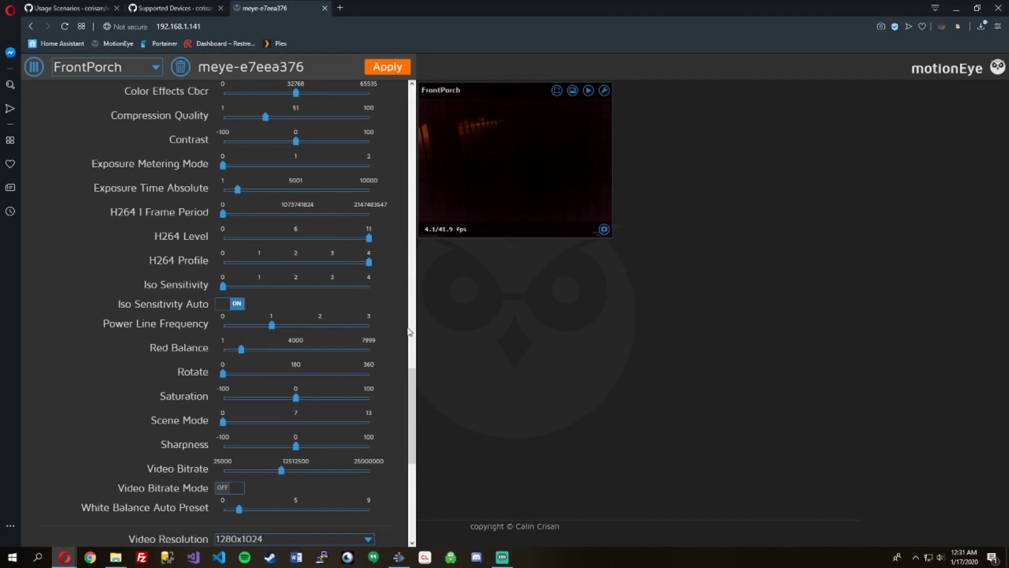
{"action": "scroll", "coordinate": [409, 331], "scroll_direction": "down", "scroll_amount": 7}
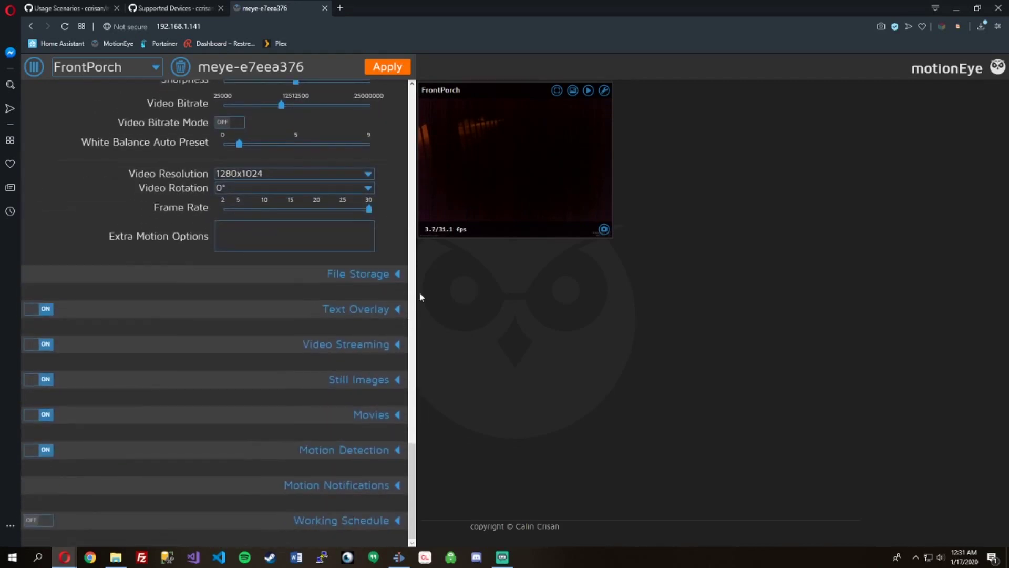
{"action": "left_click", "coordinate": [398, 274]}
{"action": "scroll", "coordinate": [347, 388], "scroll_direction": "down", "scroll_amount": 2}
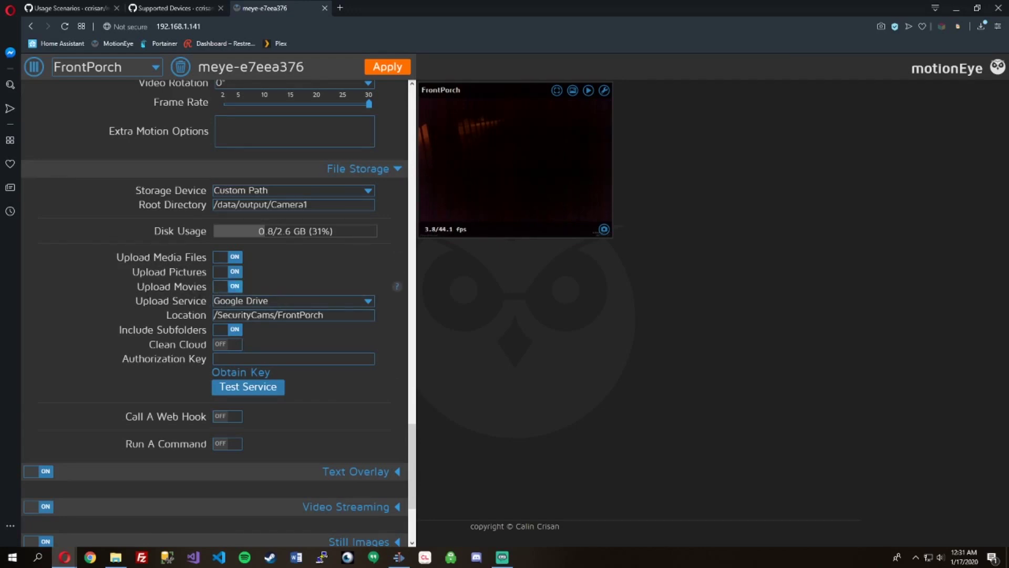
{"action": "mouse_move", "coordinate": [399, 308]}
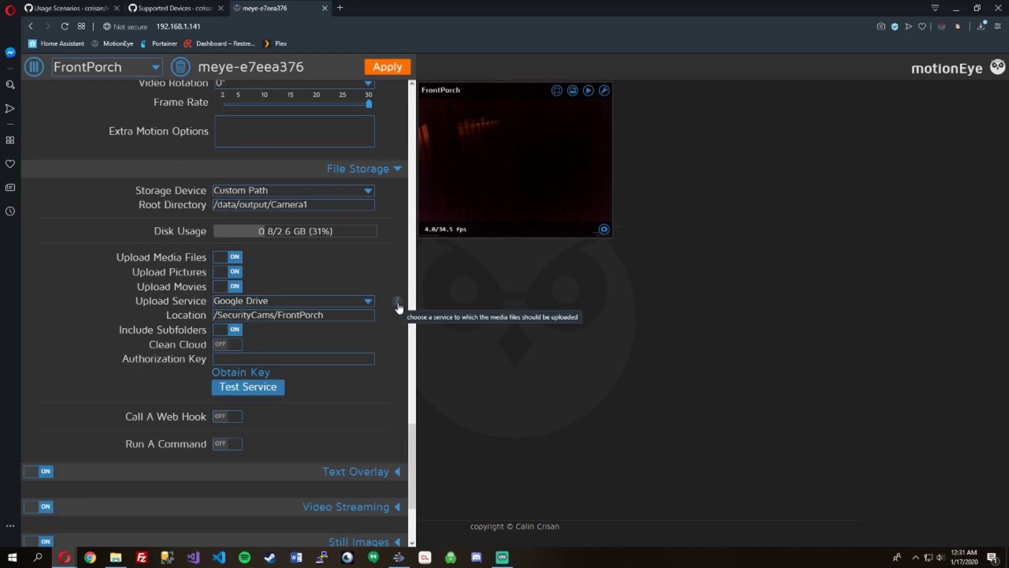
{"action": "left_click", "coordinate": [370, 302]}
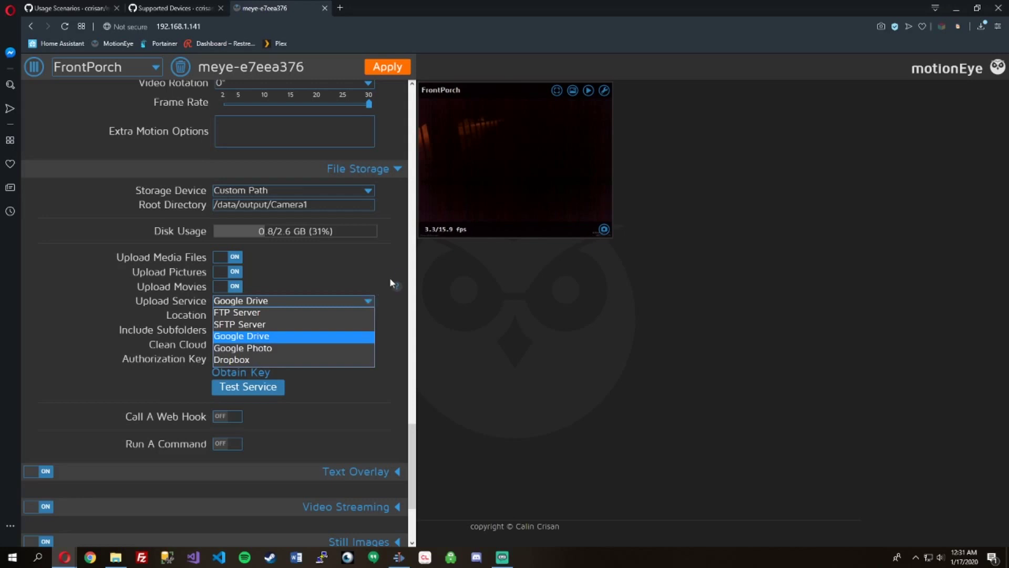
{"action": "left_click", "coordinate": [84, 293]}
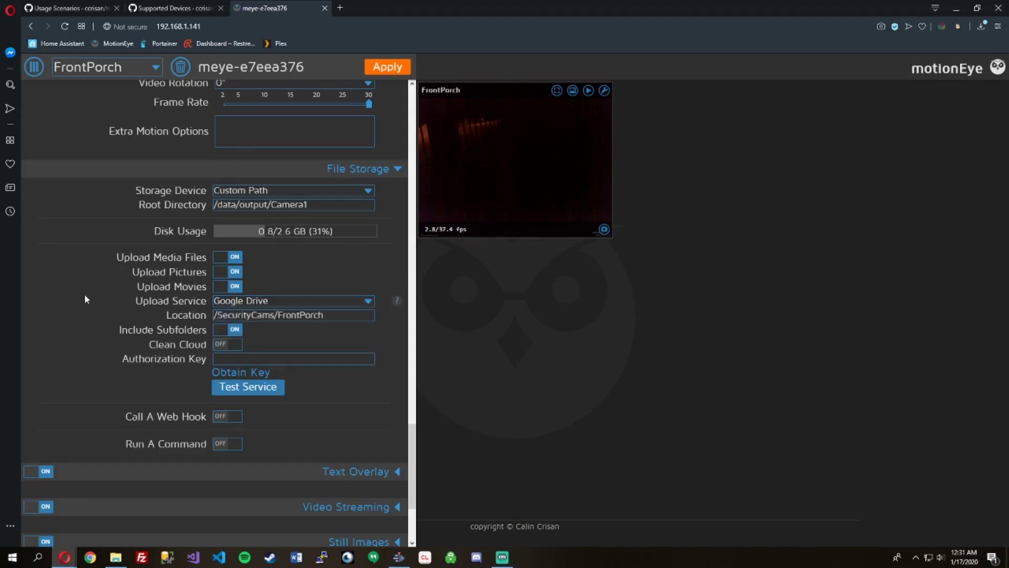
{"action": "mouse_move", "coordinate": [398, 317]}
{"action": "mouse_move", "coordinate": [398, 346]}
{"action": "scroll", "coordinate": [392, 347], "scroll_direction": "down", "scroll_amount": 3}
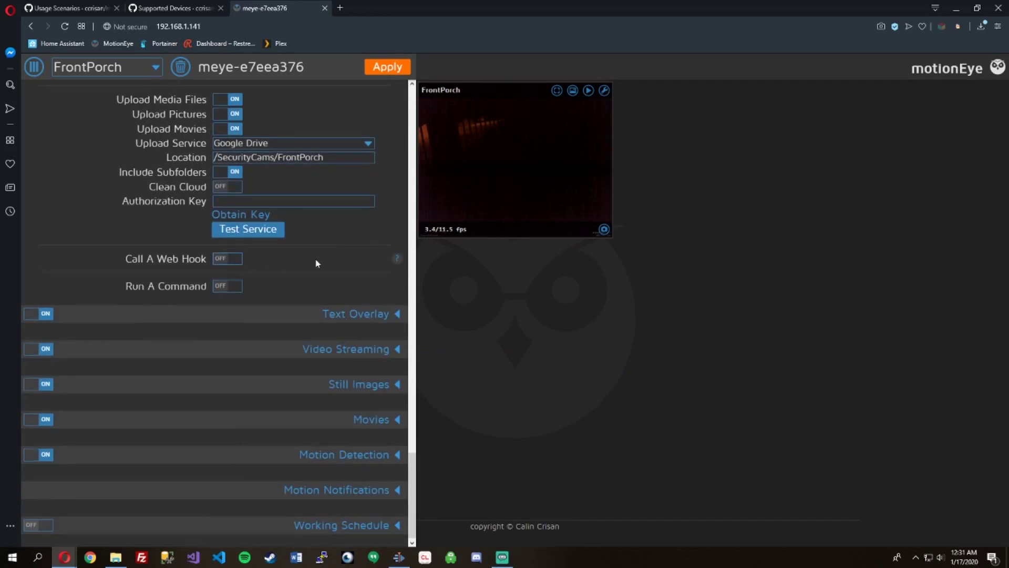
{"action": "mouse_move", "coordinate": [398, 267]}
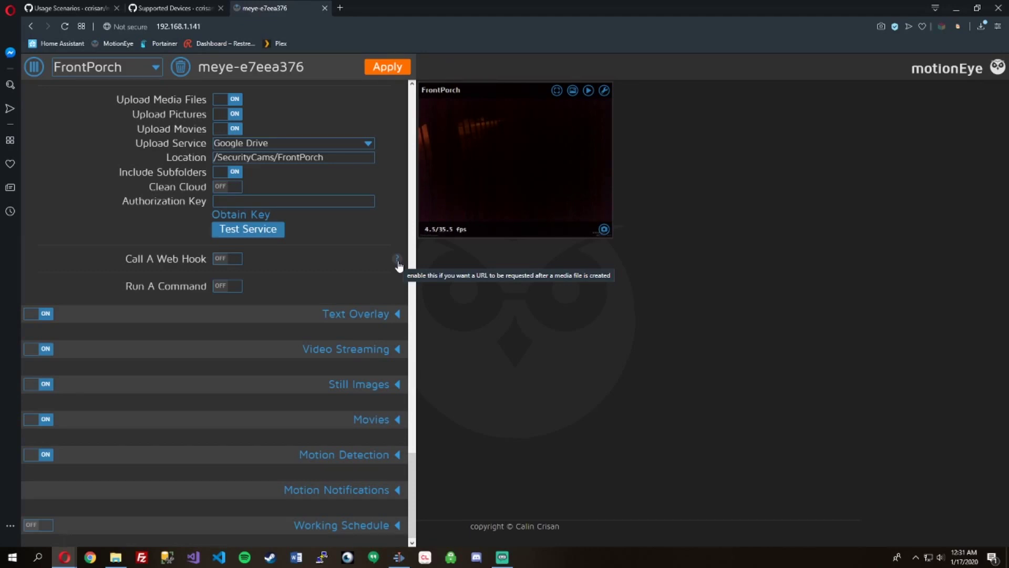
{"action": "scroll", "coordinate": [366, 265], "scroll_direction": "down", "scroll_amount": 1}
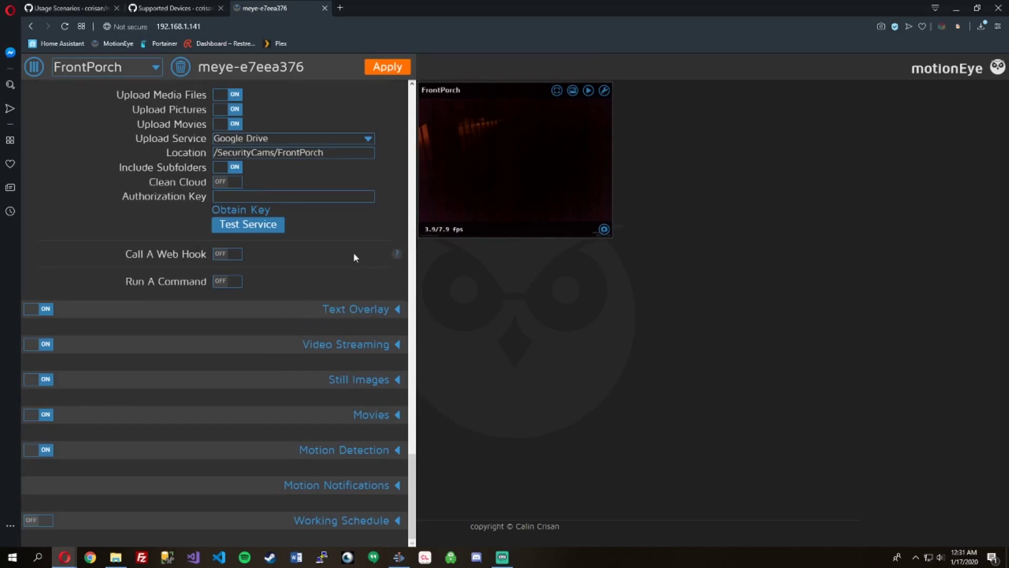
- Reveal FrontPorch's IFTTT web hook notification settings, turn the Working Schedule on, and expand Motion Detection
{"action": "left_click", "coordinate": [355, 490]}
{"action": "scroll", "coordinate": [376, 488], "scroll_direction": "down", "scroll_amount": 3}
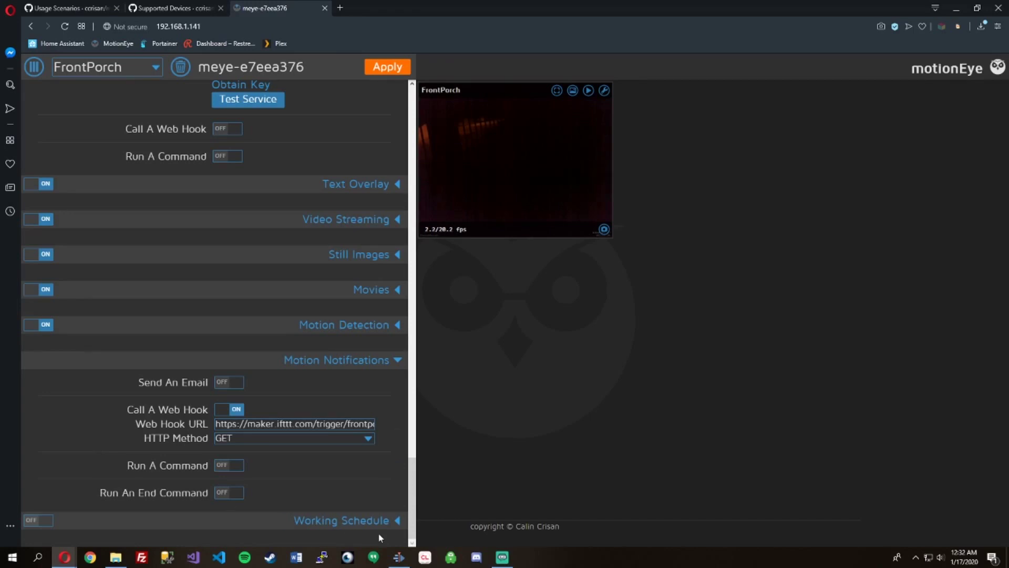
{"action": "left_click", "coordinate": [389, 519]}
{"action": "scroll", "coordinate": [391, 502], "scroll_direction": "down", "scroll_amount": 3}
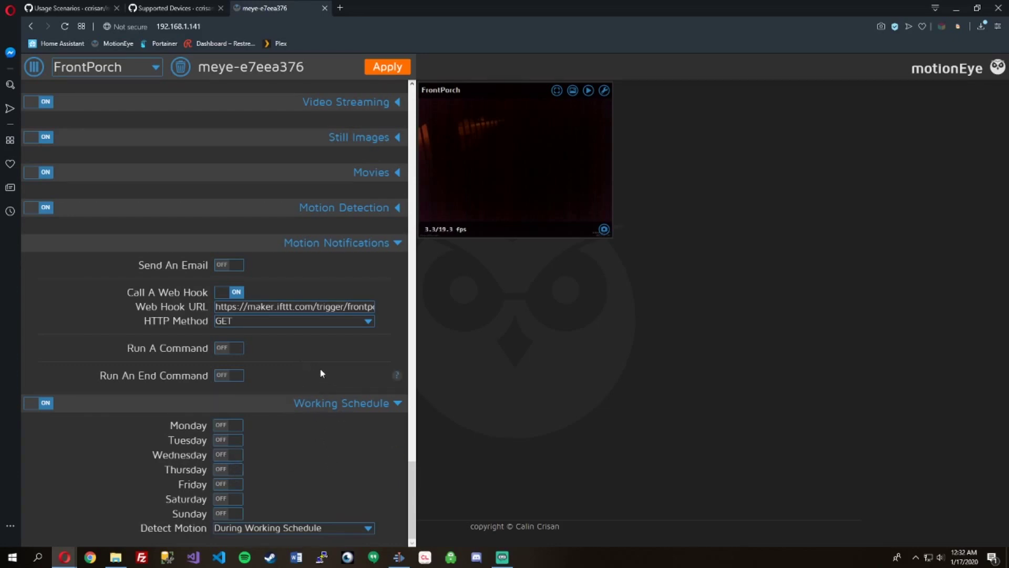
{"action": "scroll", "coordinate": [309, 365], "scroll_direction": "up", "scroll_amount": 3}
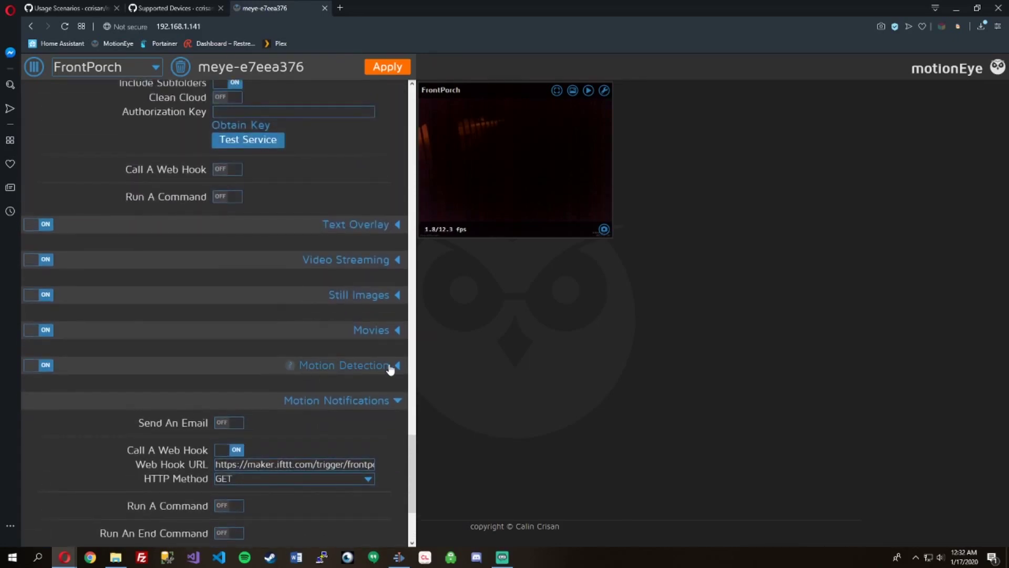
{"action": "left_click", "coordinate": [380, 368]}
- Expand the Movies, Still Images, Video Streaming and Text Overlay sections for FrontPorch
{"action": "scroll", "coordinate": [361, 394], "scroll_direction": "down", "scroll_amount": 4}
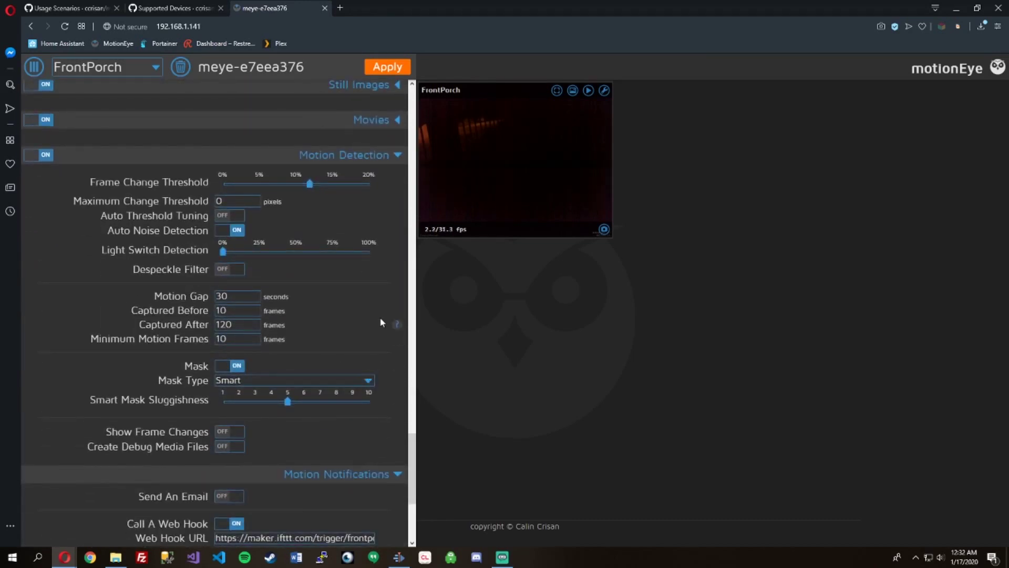
{"action": "scroll", "coordinate": [381, 320], "scroll_direction": "up", "scroll_amount": 1}
{"action": "left_click", "coordinate": [398, 173]}
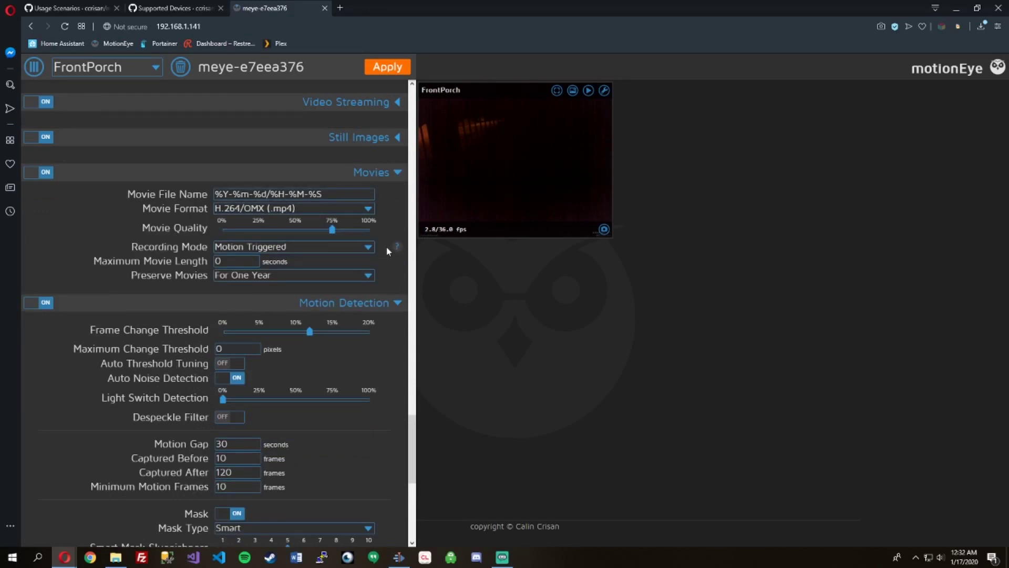
{"action": "scroll", "coordinate": [387, 246], "scroll_direction": "up", "scroll_amount": 1}
{"action": "scroll", "coordinate": [386, 245], "scroll_direction": "up", "scroll_amount": 1}
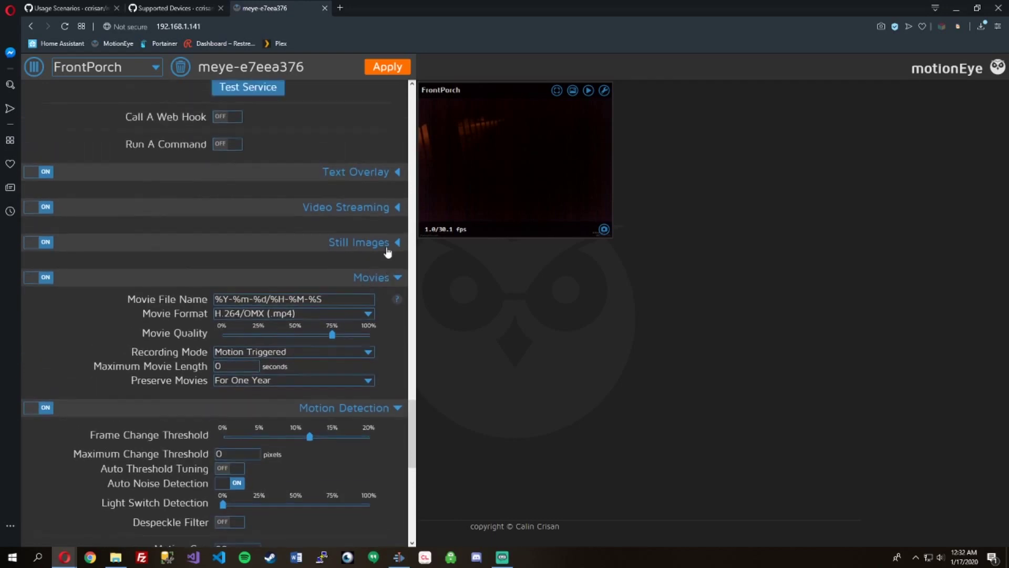
{"action": "left_click", "coordinate": [400, 248]}
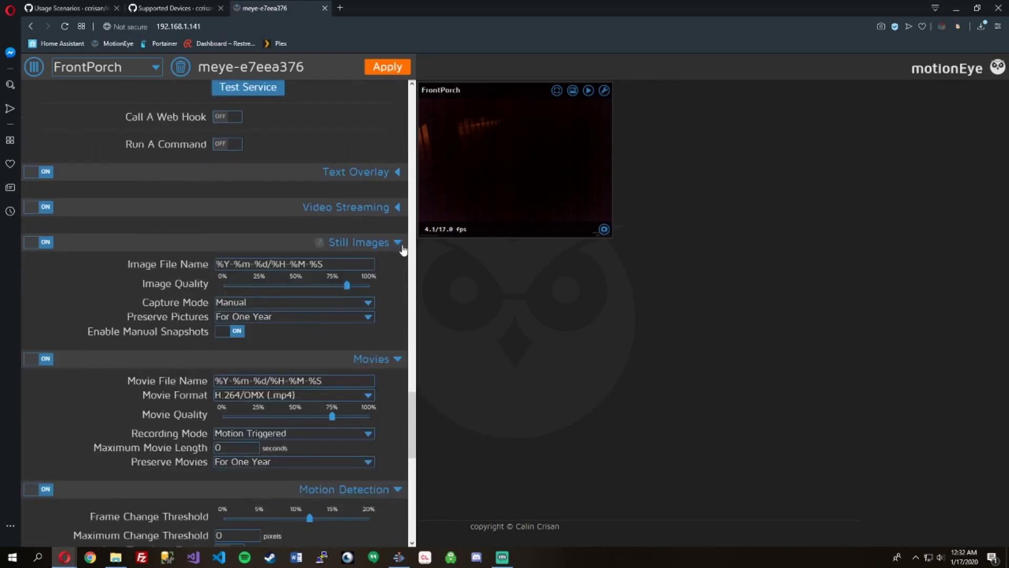
{"action": "left_click", "coordinate": [396, 210]}
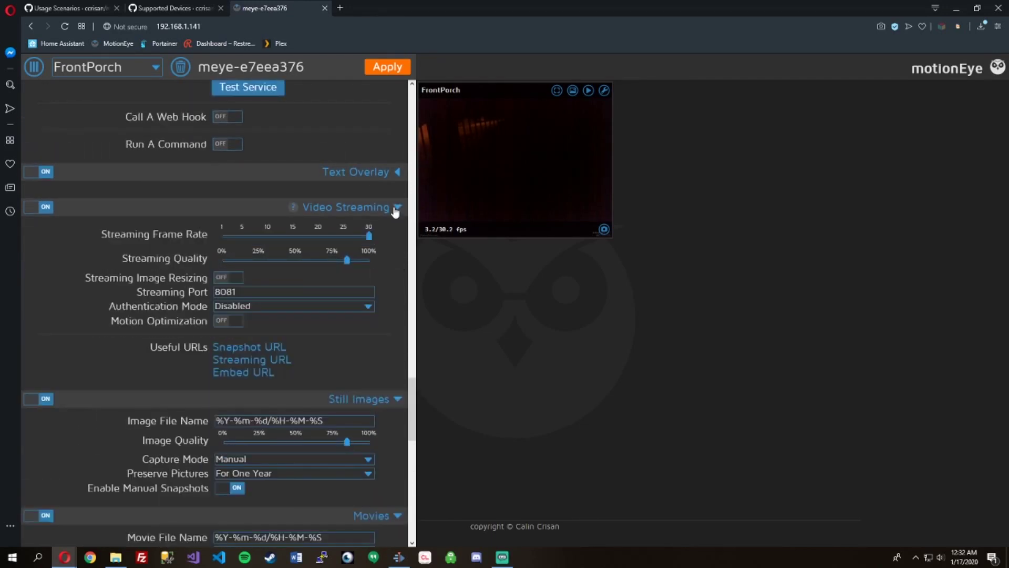
{"action": "left_click", "coordinate": [398, 171]}
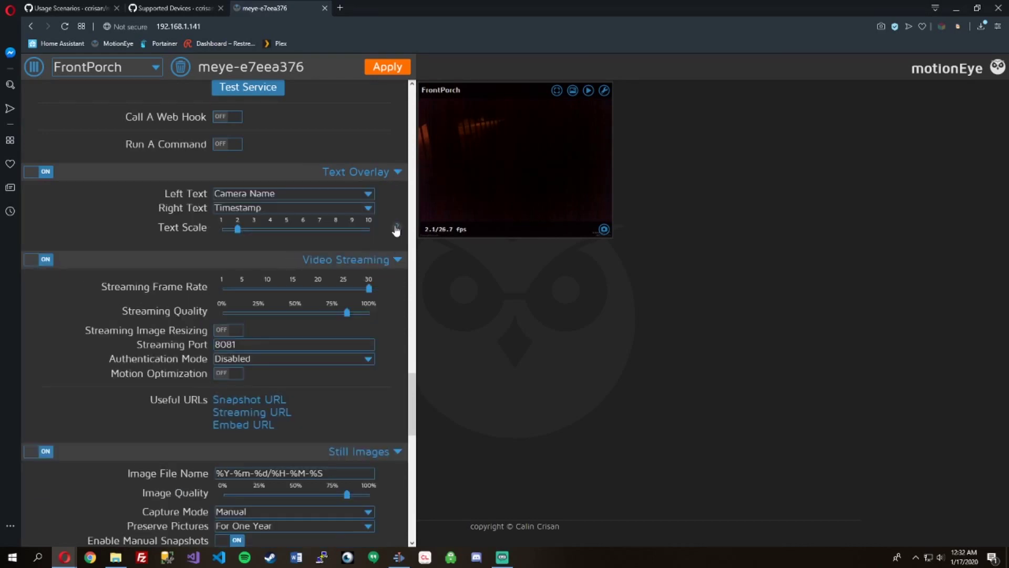
- Keep Camera Name as the left overlay text and apply the changed camera settings
{"action": "left_click", "coordinate": [368, 194]}
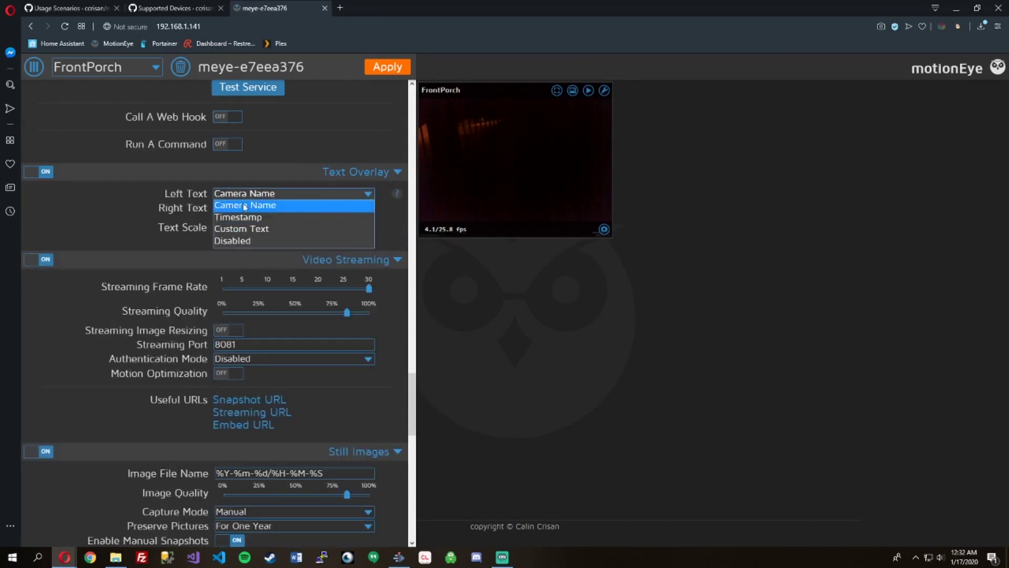
{"action": "left_click", "coordinate": [112, 200]}
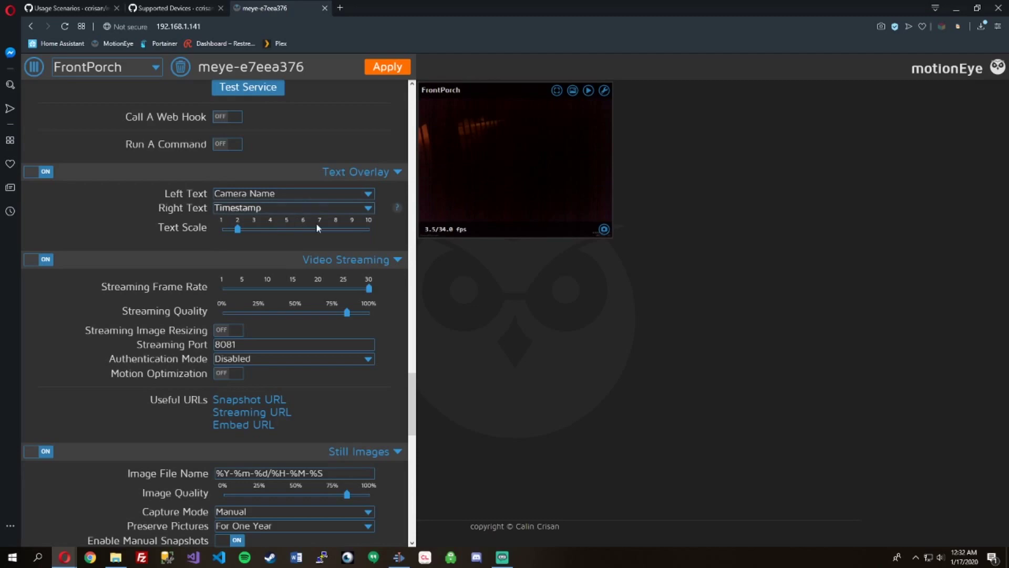
{"action": "scroll", "coordinate": [353, 310], "scroll_direction": "down", "scroll_amount": 15}
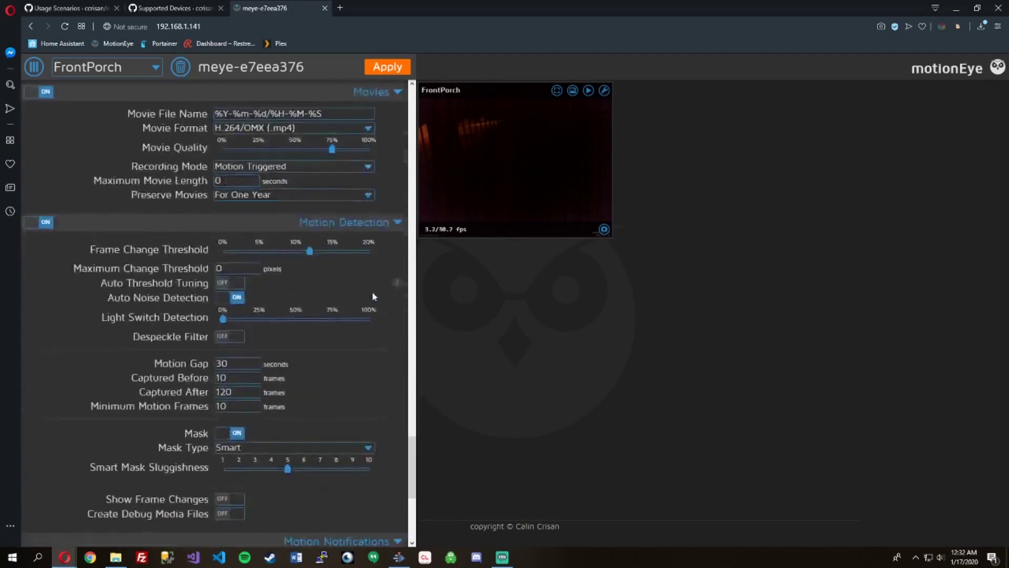
{"action": "scroll", "coordinate": [373, 296], "scroll_direction": "down", "scroll_amount": 2}
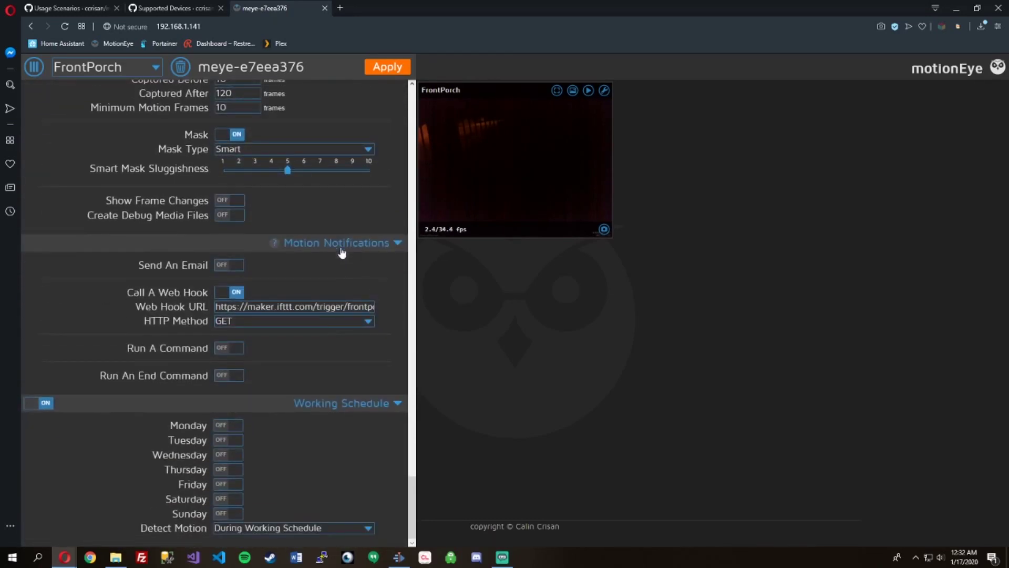
{"action": "scroll", "coordinate": [344, 261], "scroll_direction": "up", "scroll_amount": 6}
{"action": "scroll", "coordinate": [344, 262], "scroll_direction": "up", "scroll_amount": 15}
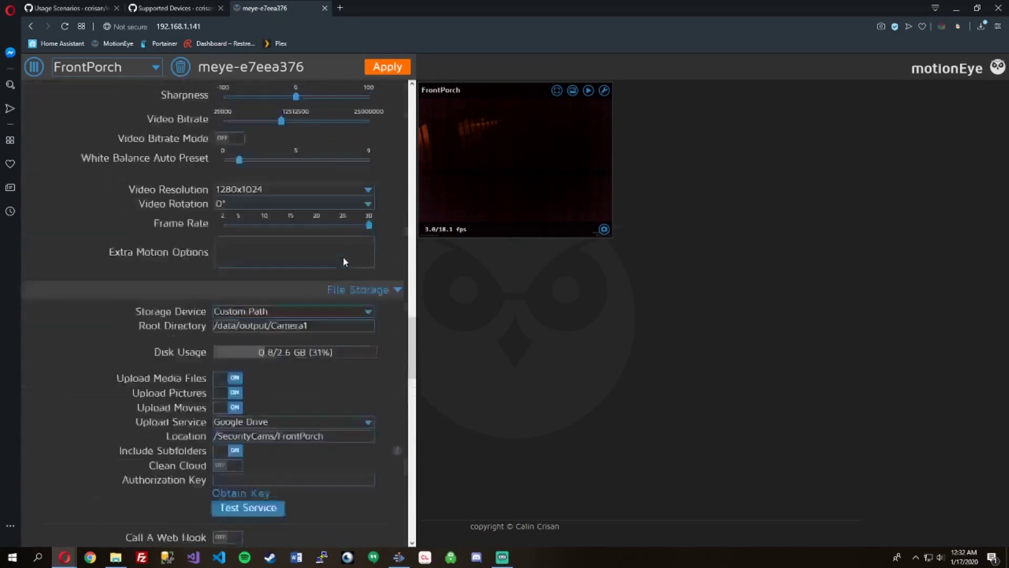
{"action": "left_click", "coordinate": [387, 67]}
- Confirm the system reboot so FrontPorch's applied settings take effect, briefly viewing the Supported Devices tab
{"action": "left_click", "coordinate": [570, 311]}
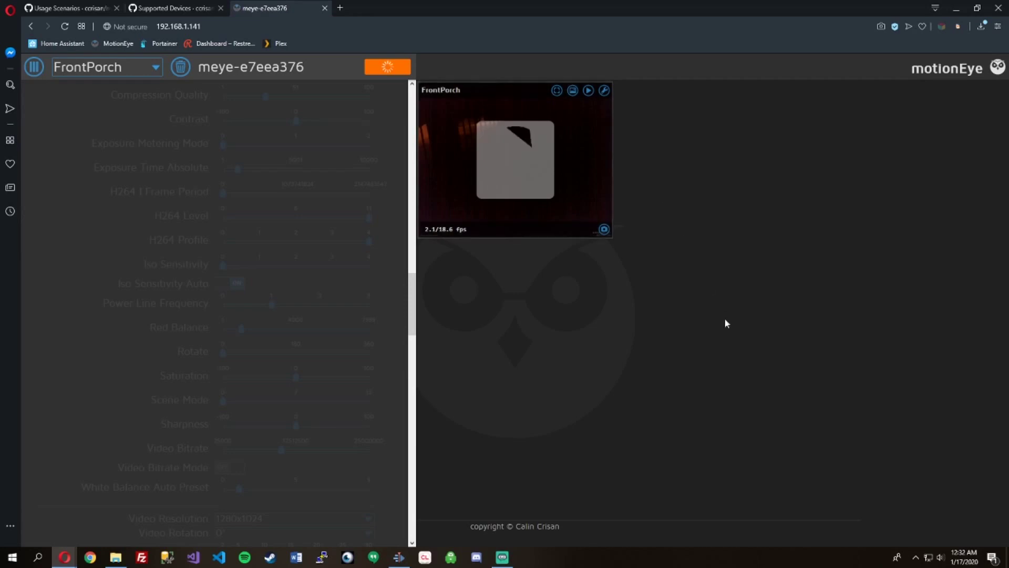
{"action": "key", "text": "ctrl+Tab"}
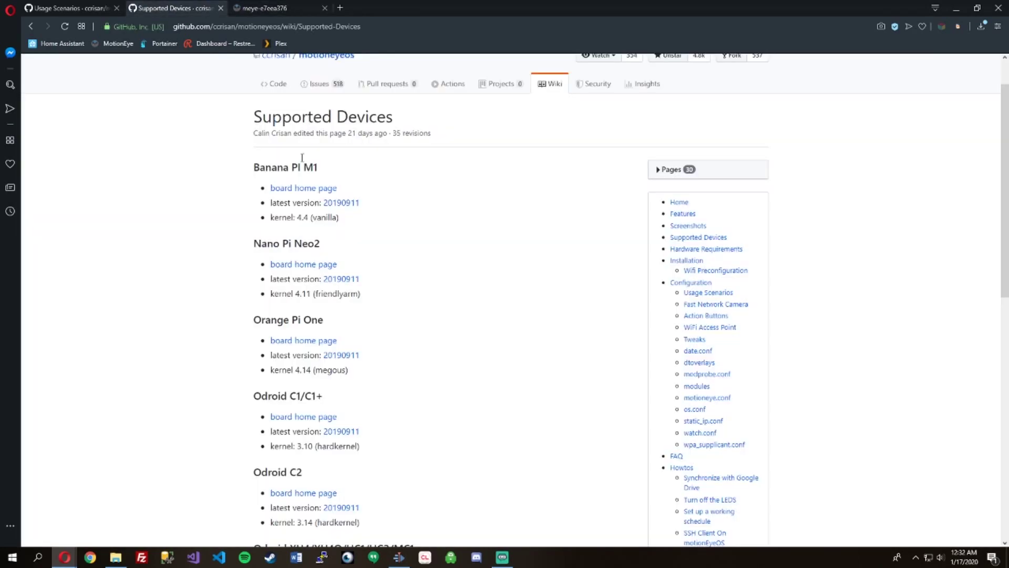
{"action": "key", "text": "ctrl+Tab"}
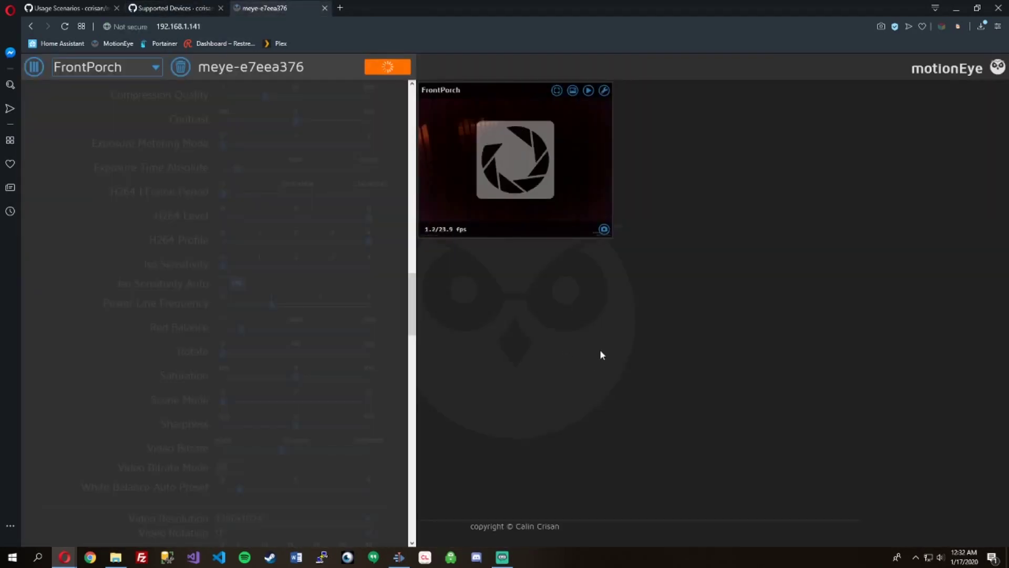